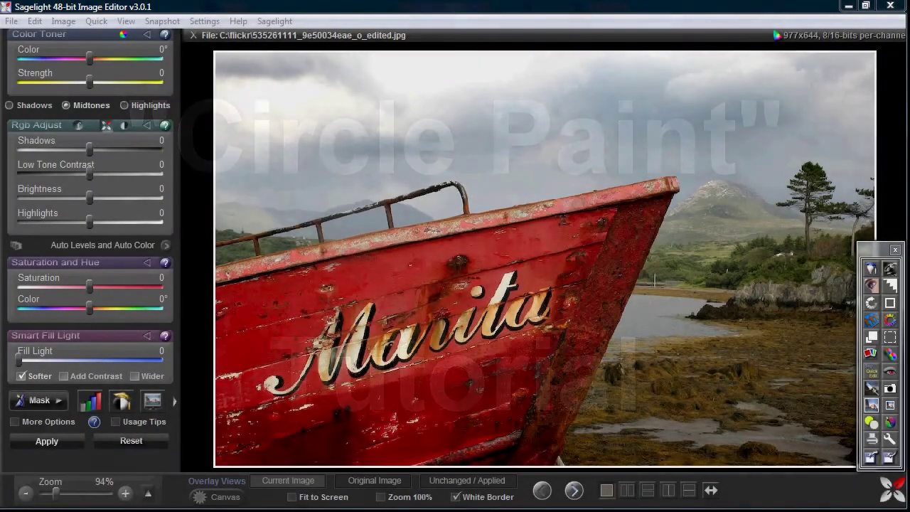
Step: Open the Circle Paint filter on the red boat photo
scroll(94, 56, "up", 1)
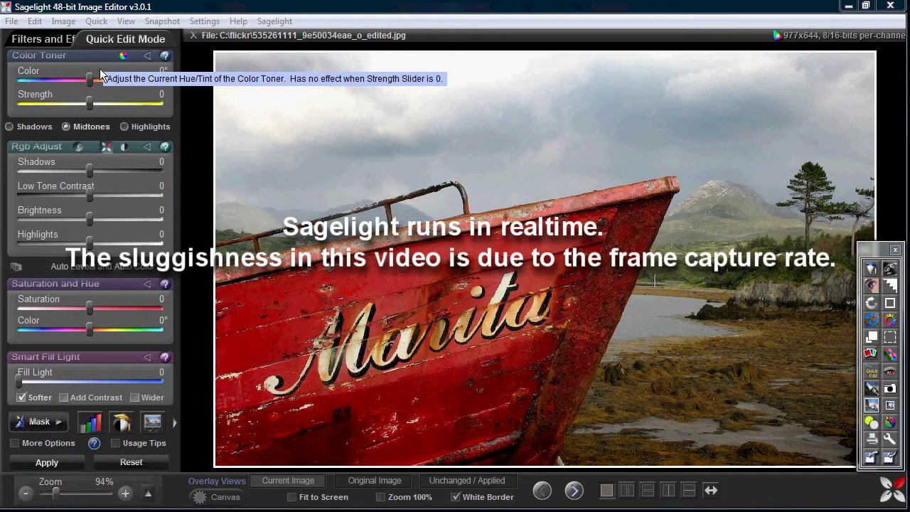
left_click(44, 38)
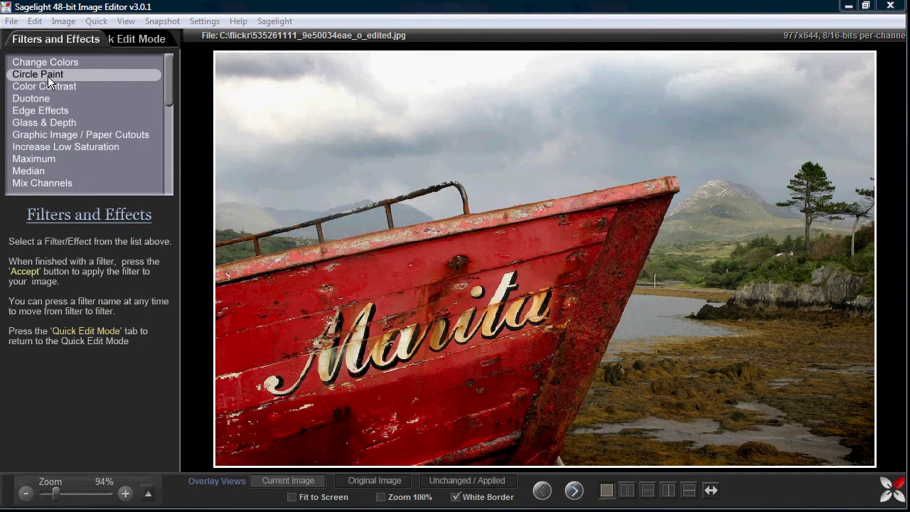
left_click(48, 75)
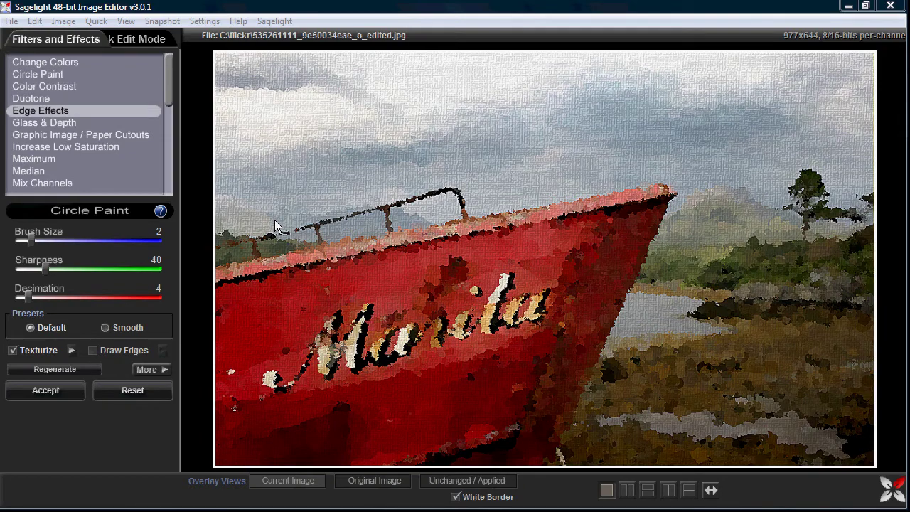
Step: Preview the Fine Canvas, Old Paper, Paint, Paper and Birch textures on the painting, and set the texture back to Canvas
left_click(13, 352)
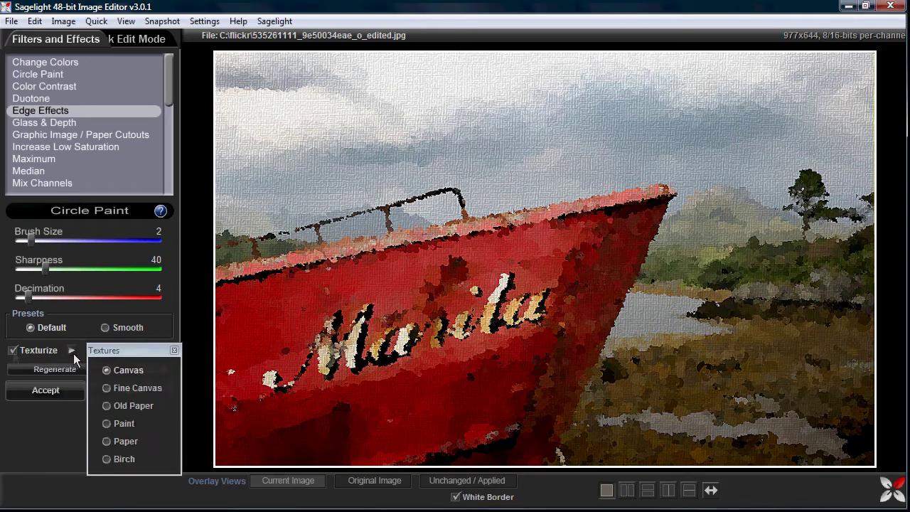
left_click(130, 387)
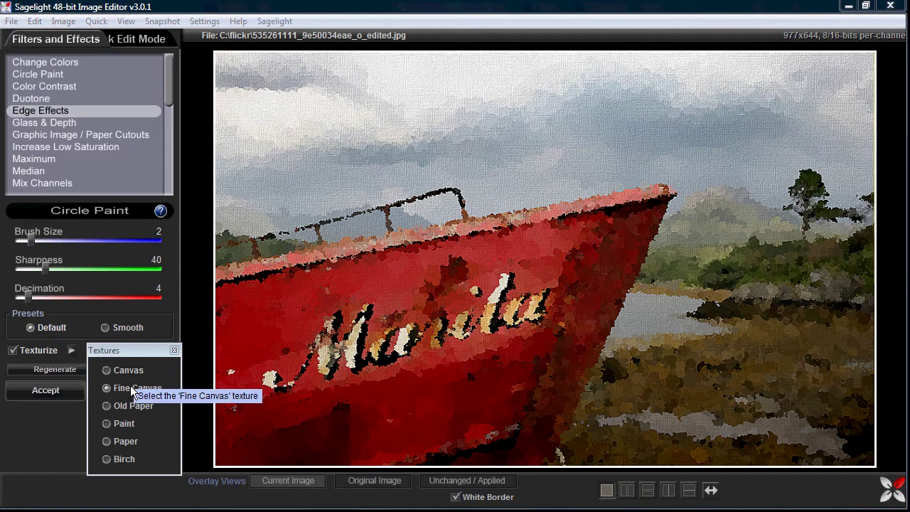
left_click(131, 373)
left_click(132, 384)
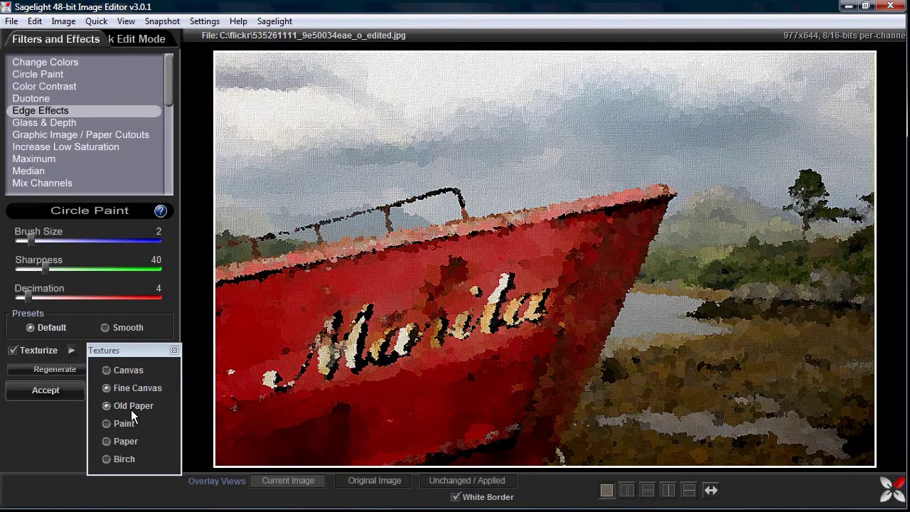
left_click(131, 407)
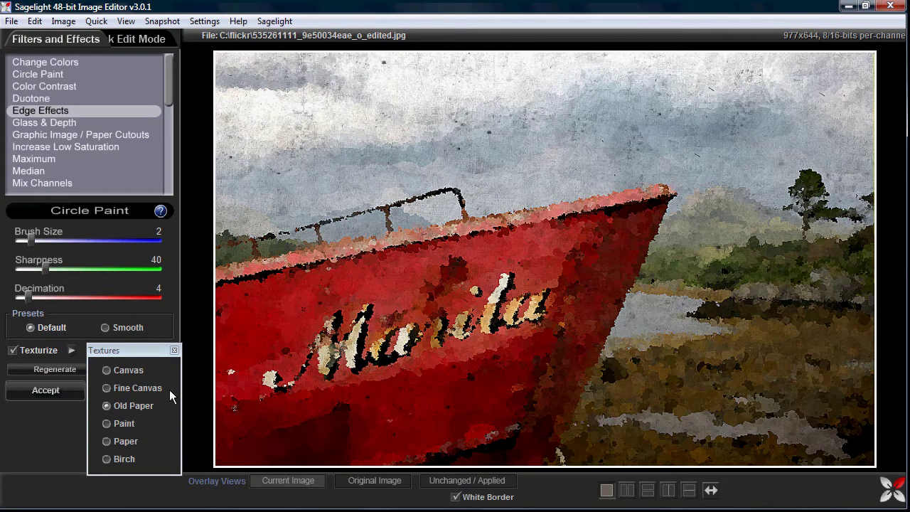
left_click(127, 425)
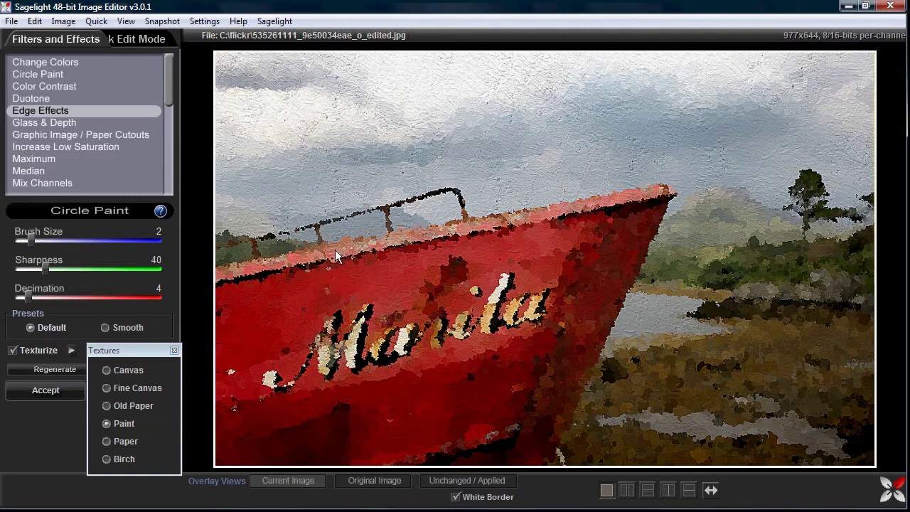
left_click(120, 445)
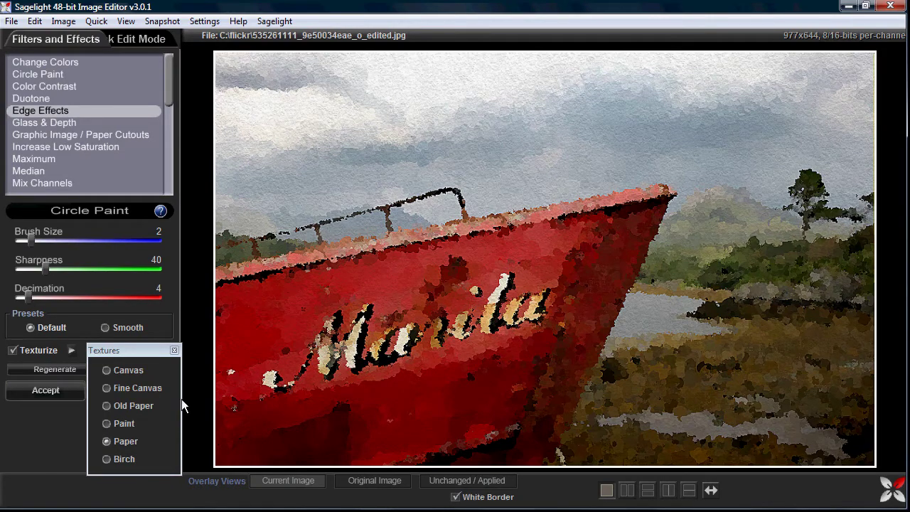
left_click(124, 460)
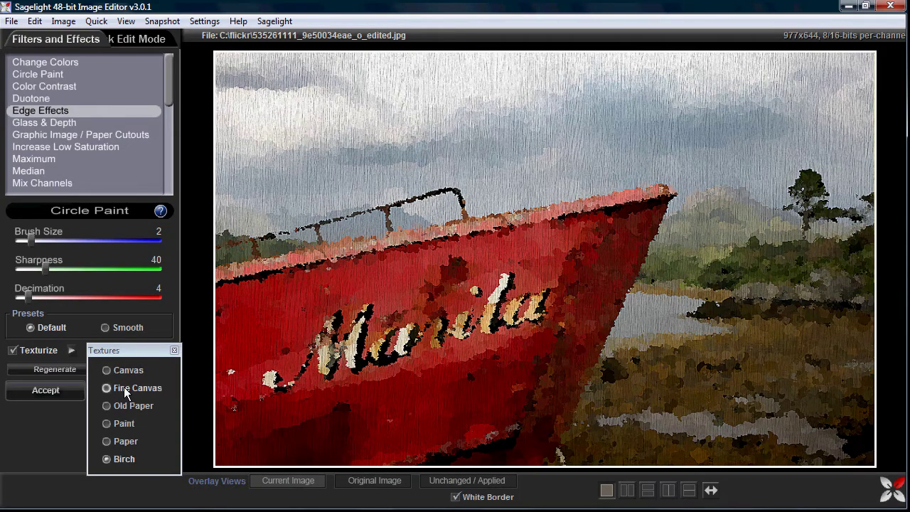
left_click(39, 351)
left_click(39, 351)
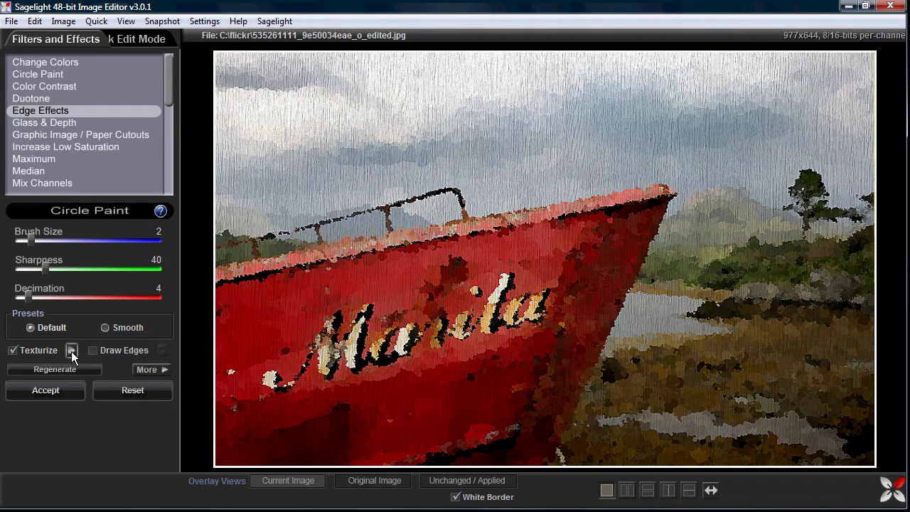
left_click(71, 350)
left_click(109, 371)
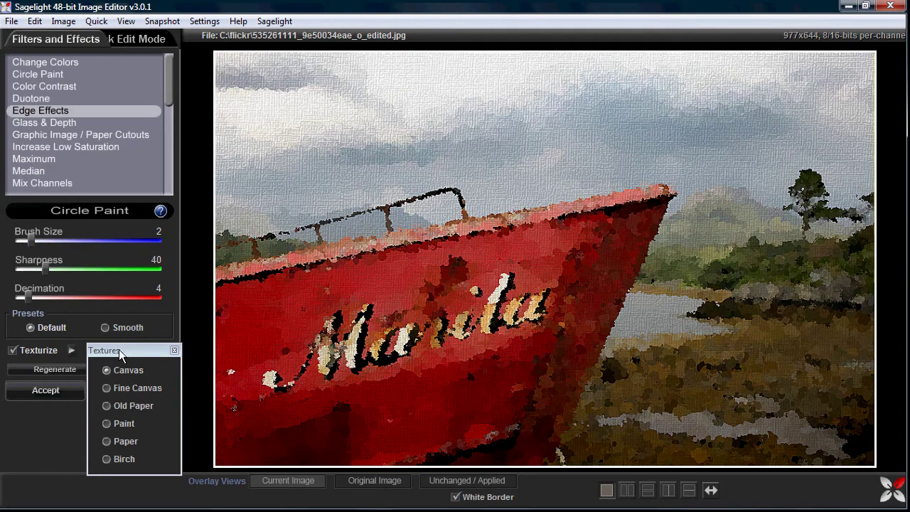
Step: Switch the Circle Paint preset to Smooth, enable Draw Edges and accept the effect
left_click(106, 329)
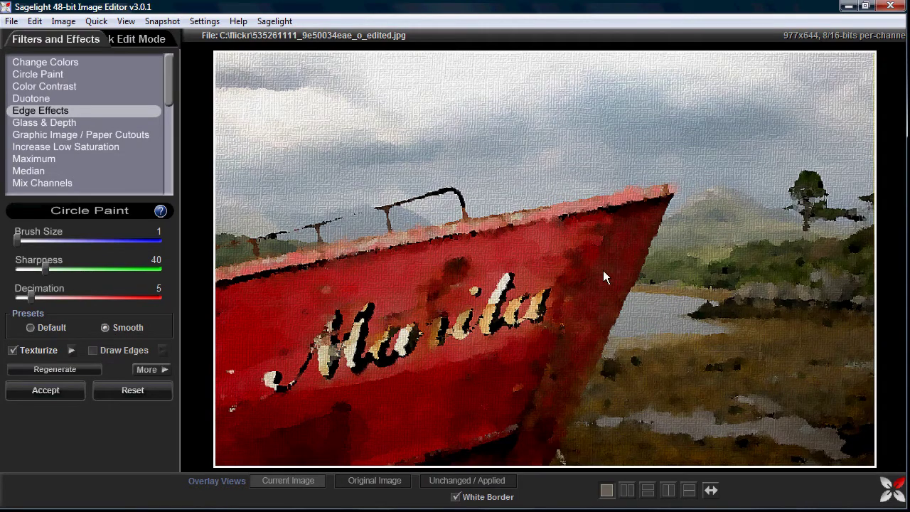
left_click(112, 354)
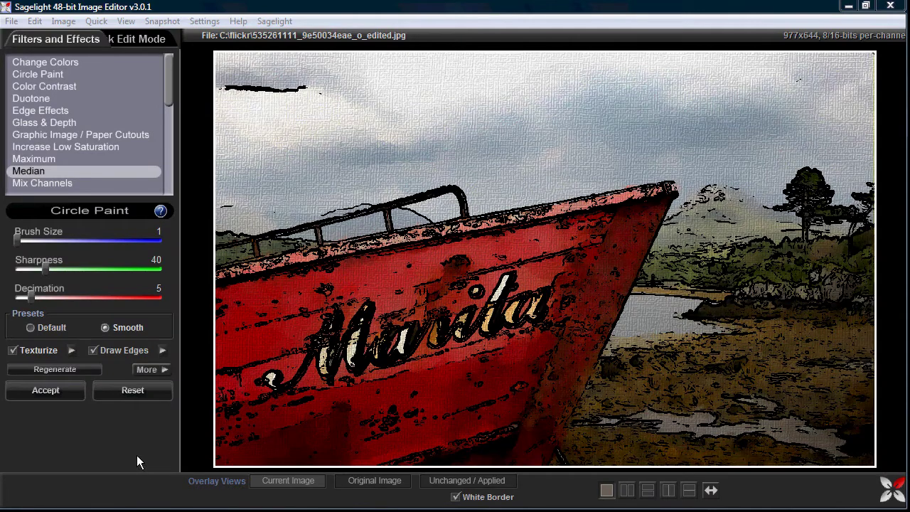
left_click(44, 390)
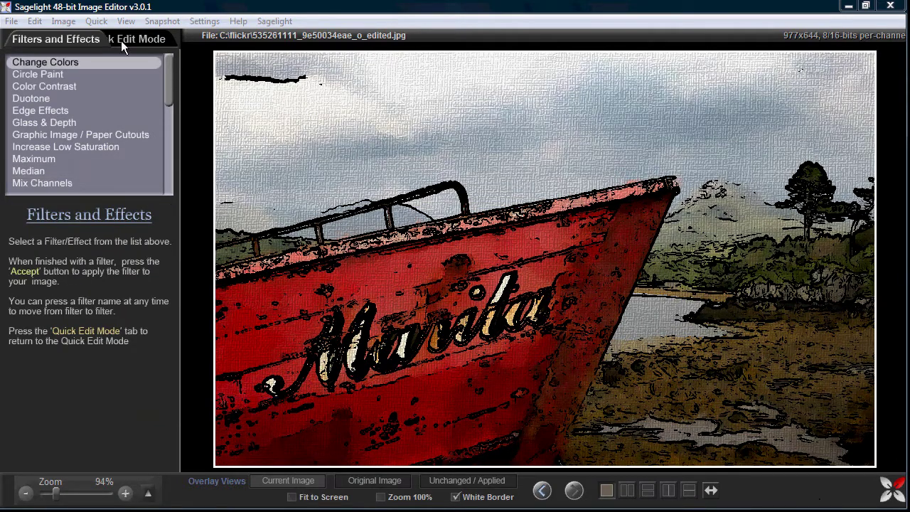
Step: Return to Quick Edit Mode and examine the finished painting full screen, first without a frame and again with a white border
left_click(135, 39)
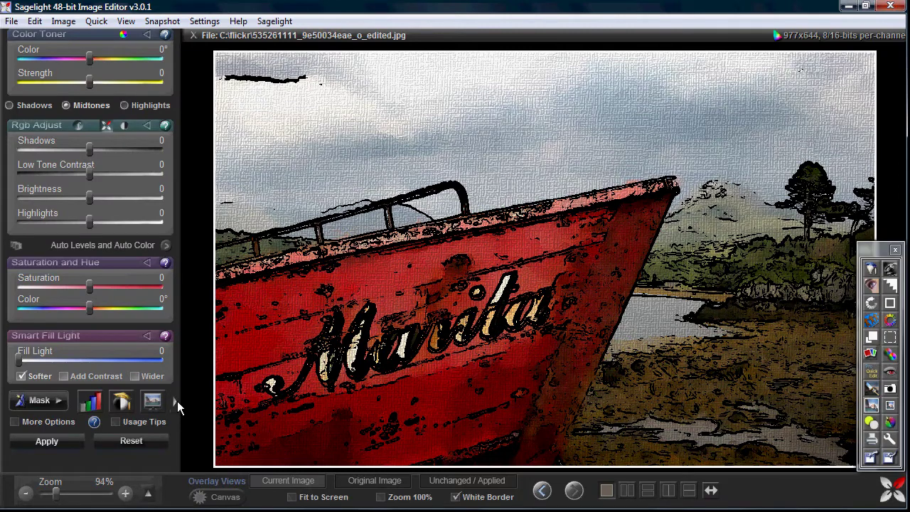
left_click(872, 405)
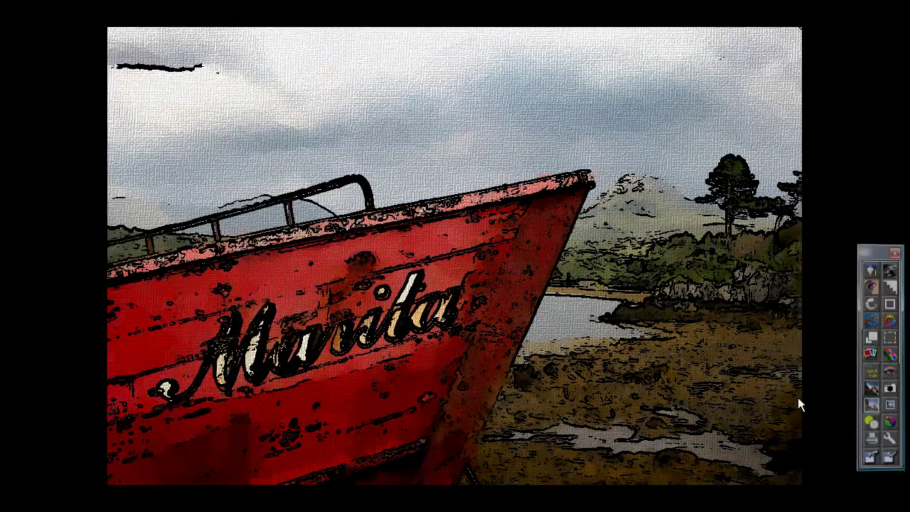
left_click(476, 214)
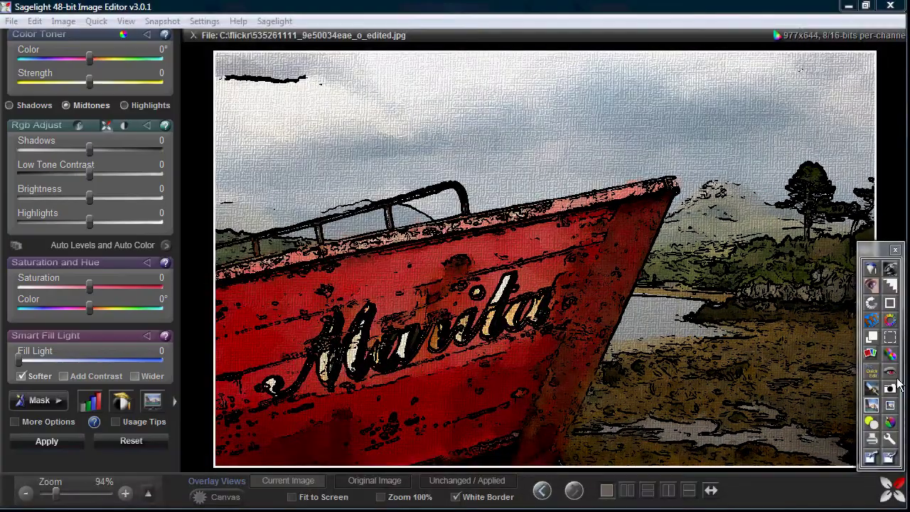
left_click(891, 388)
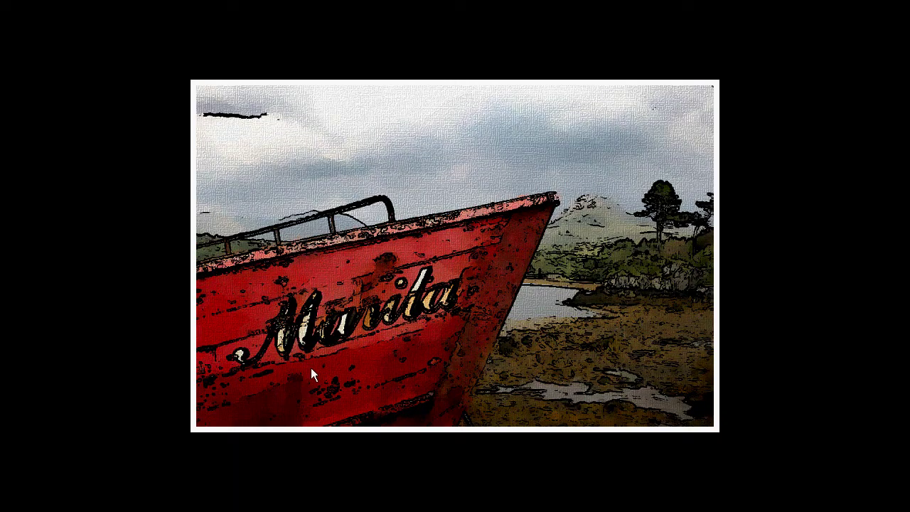
left_click(385, 473)
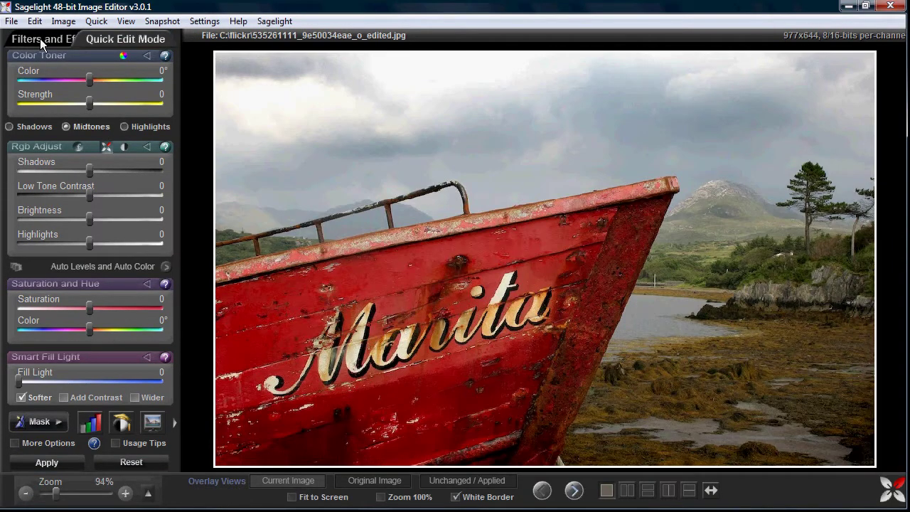
Step: Open the Circle Paint filter on the original photo and enable Draw Edges
left_click(40, 39)
left_click(39, 74)
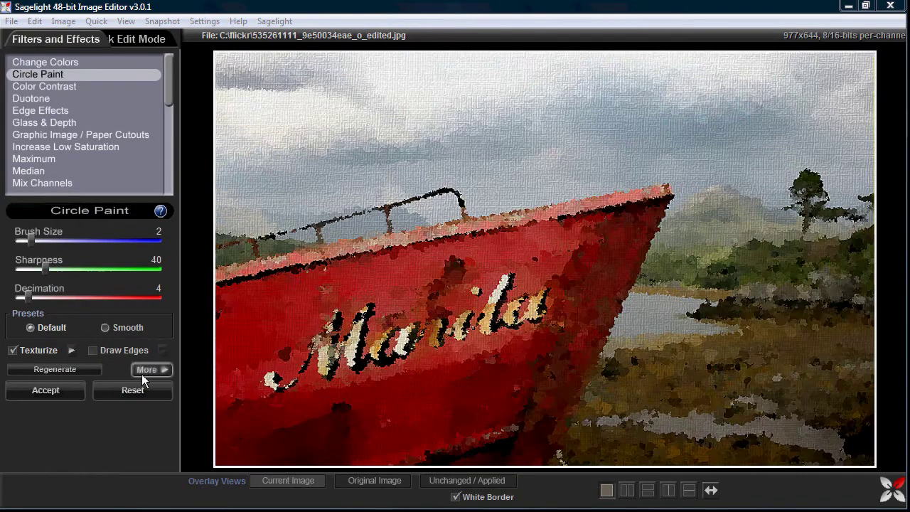
left_click(108, 350)
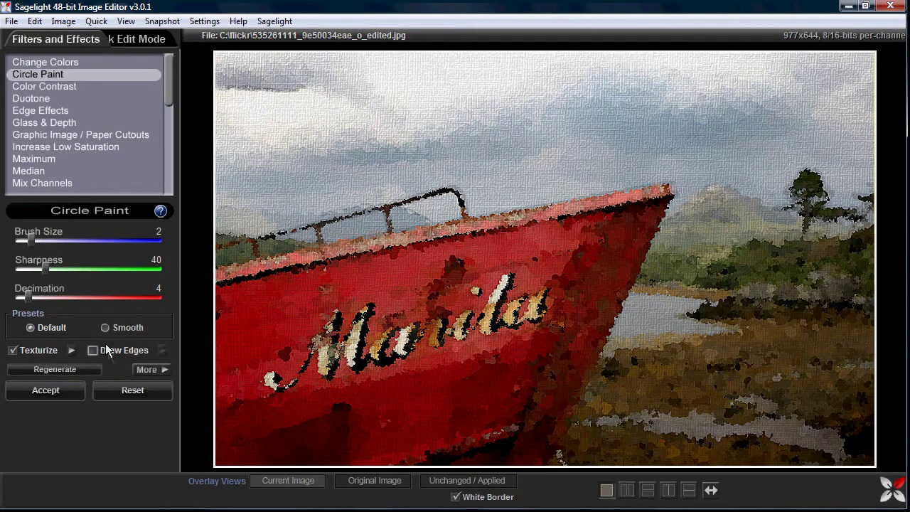
left_click(107, 350)
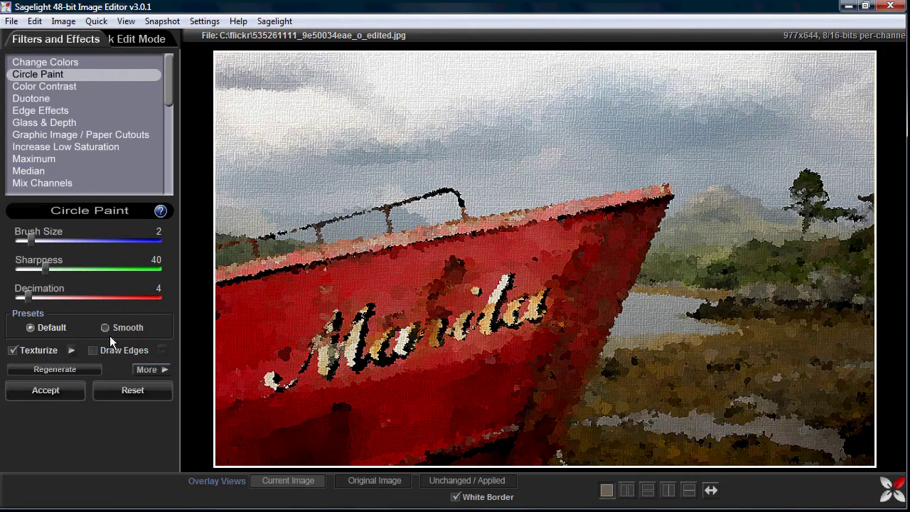
left_click(112, 350)
Step: Set the drawn edges to Threshold 138, Softness 4 and Transparency 0 in the edge controls
left_click(163, 351)
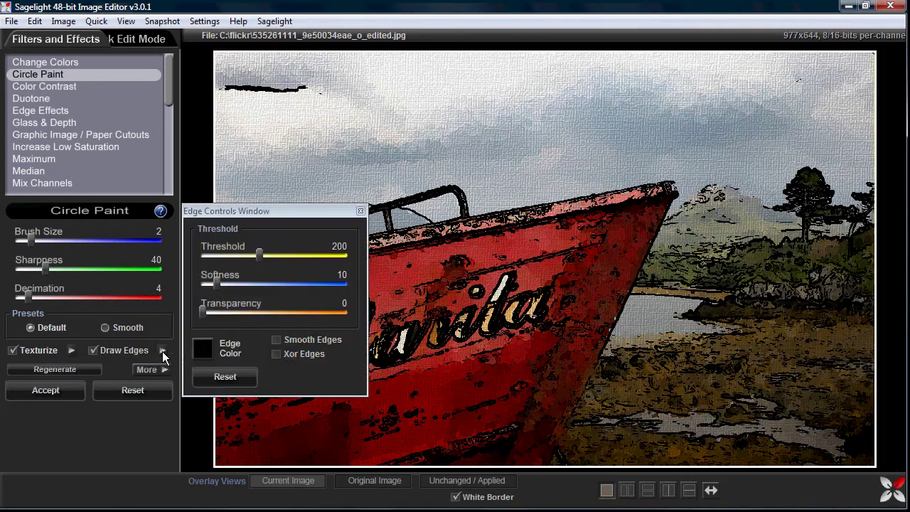
left_click_drag(217, 281, 215, 252)
left_click_drag(245, 281, 242, 260)
left_click_drag(256, 213, 216, 35)
mouse_move(174, 134)
left_mouse_down()
mouse_move(204, 135)
mouse_move(160, 135)
left_mouse_up()
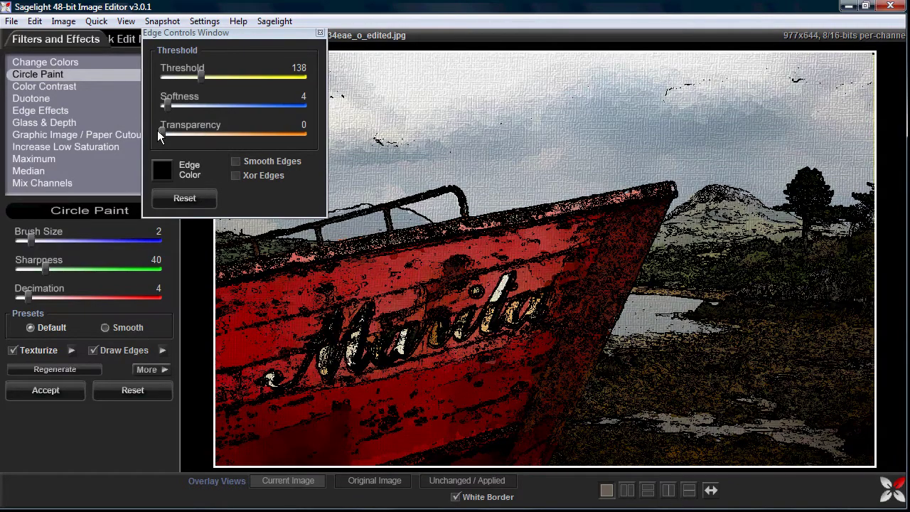
Step: Try the Xor Edges option on the outlines, switch it off again, and disable Draw Edges
left_click(244, 178)
left_click(236, 175)
left_click(236, 176)
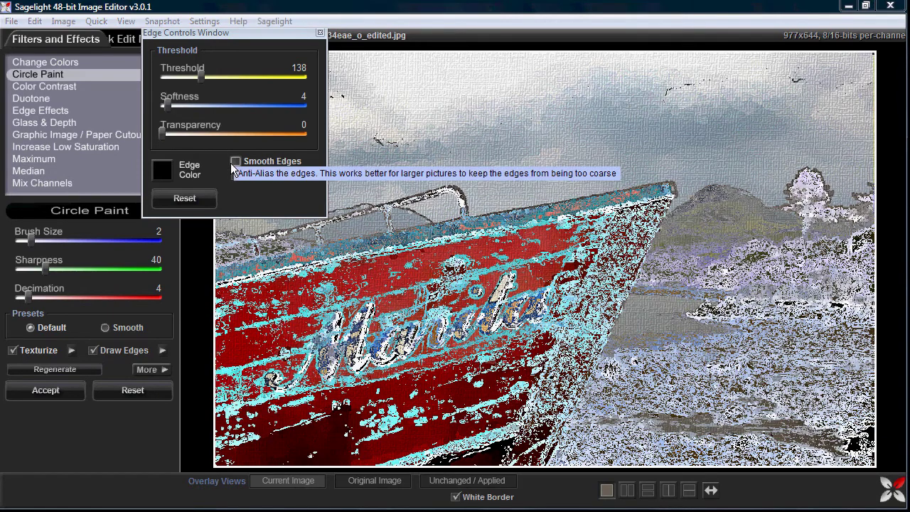
left_click(236, 175)
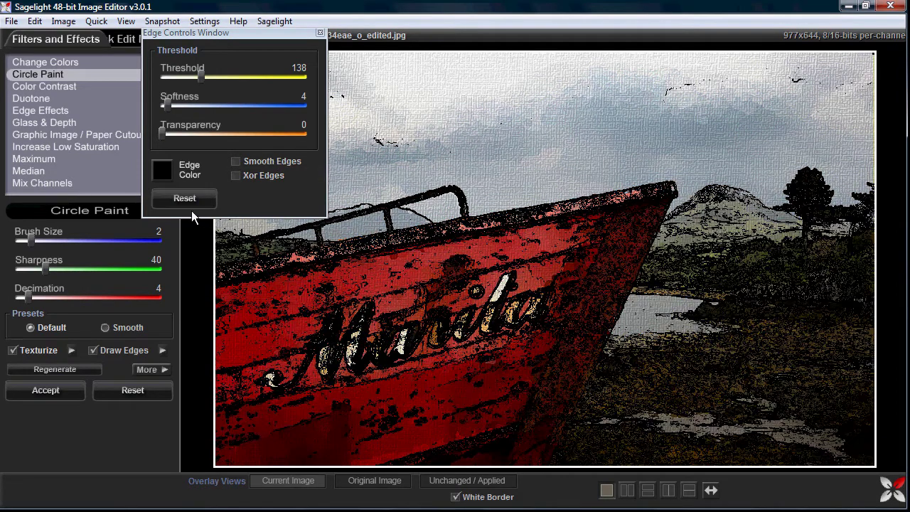
left_click(100, 348)
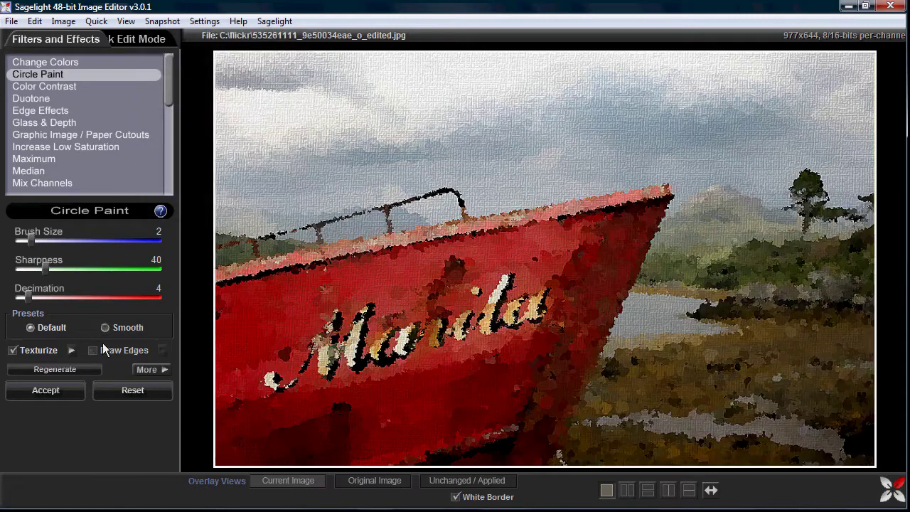
Step: Try a Decimation of 13, switch to the Smooth preset, and set its Decimation to 15
left_click_drag(28, 298, 53, 298)
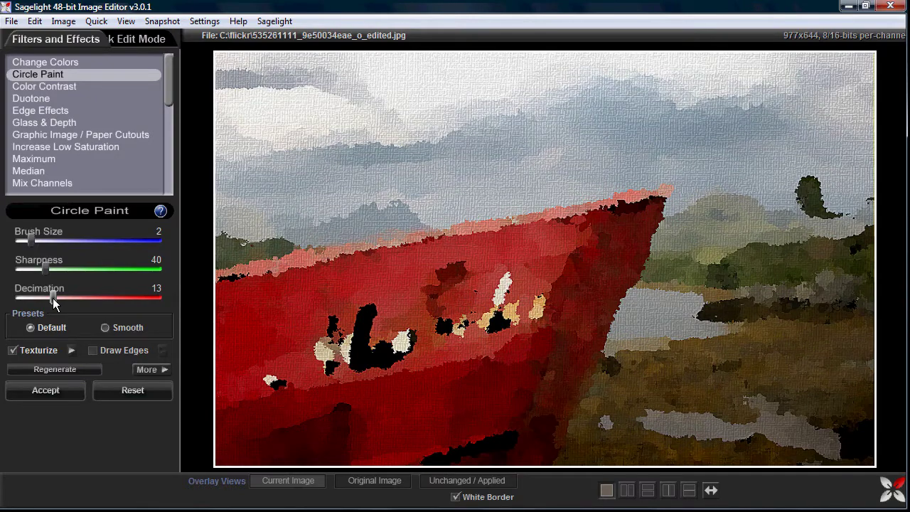
left_click(120, 329)
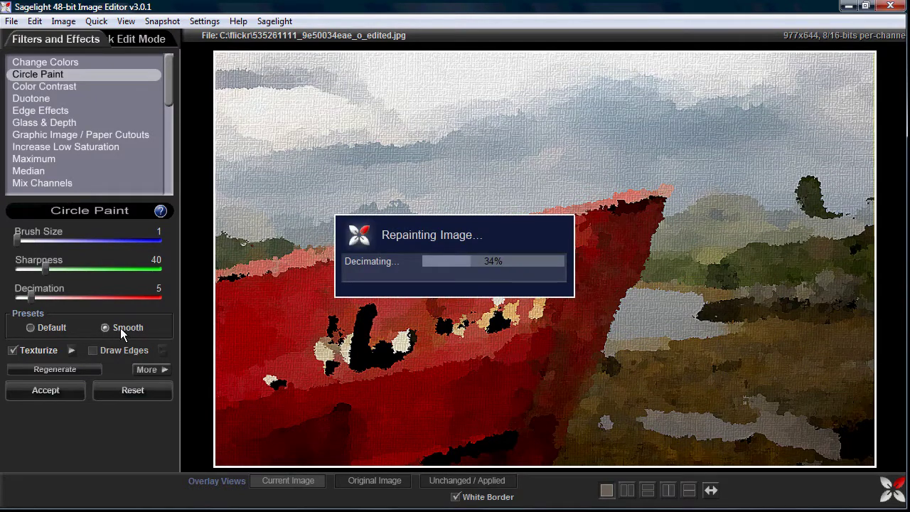
left_click_drag(30, 297, 61, 299)
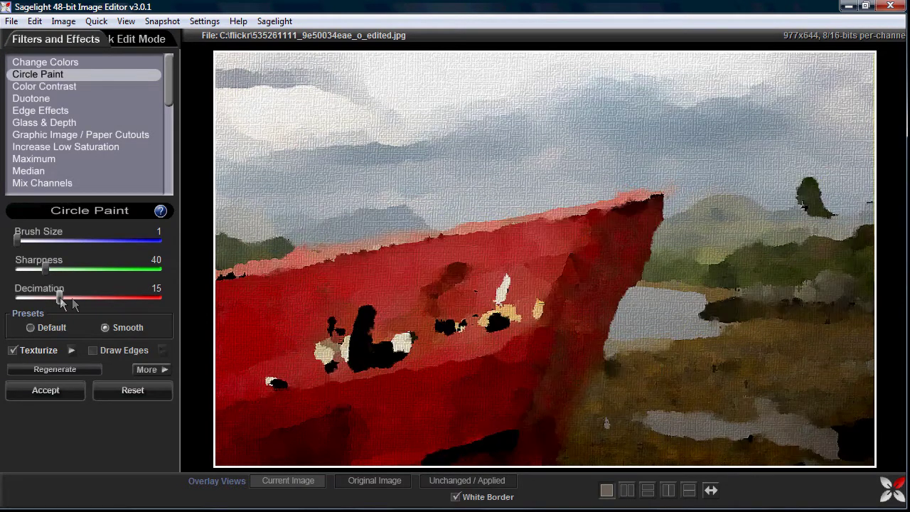
Step: Enable Draw Edges and set the edge Threshold to 125 and Softness to 13
left_click(112, 353)
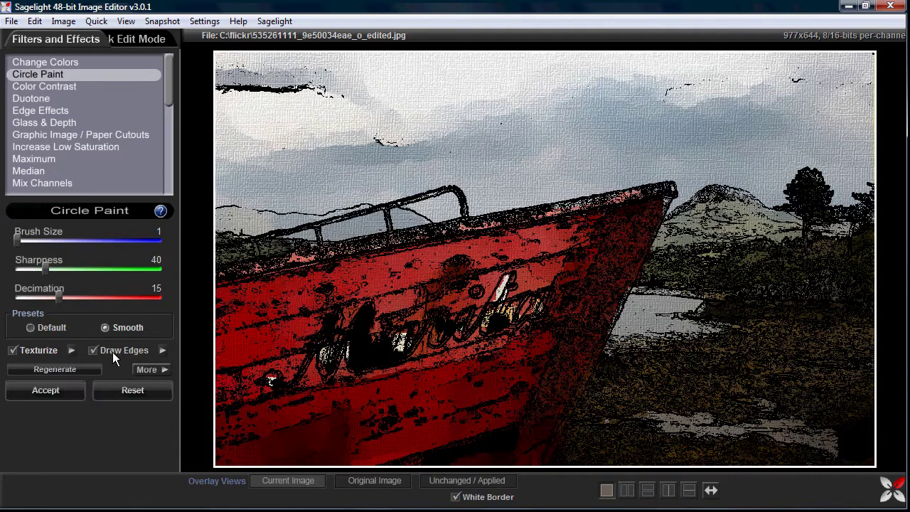
left_click(162, 350)
mouse_move(172, 106)
left_mouse_down()
mouse_move(213, 104)
mouse_move(198, 106)
mouse_move(172, 74)
mouse_move(200, 74)
left_mouse_up()
left_click_drag(195, 105, 180, 103)
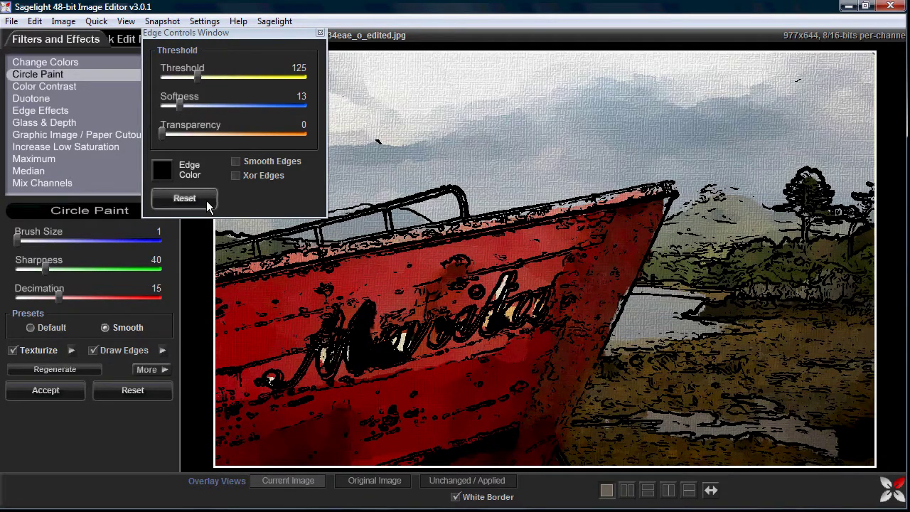
Step: Move the edge controls window clear of the boat and raise the Decimation to 21
left_click_drag(239, 35, 727, 442)
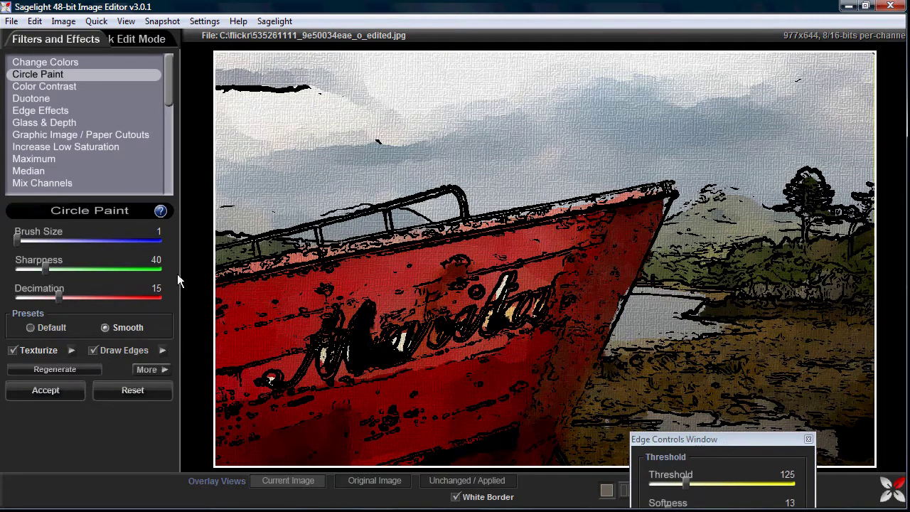
left_click(66, 291)
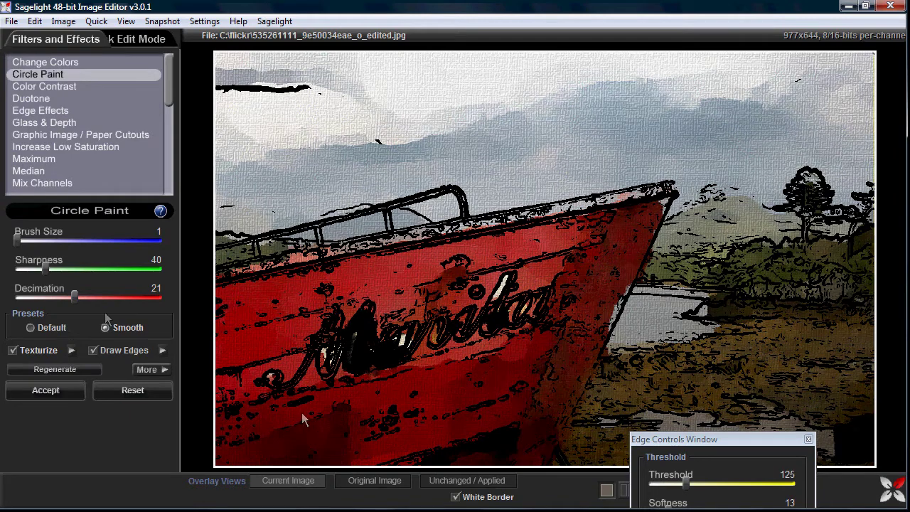
Step: Reopen the edge controls to lower the edge Softness, set the Decimation to 5, and accept the painting
left_click(162, 350)
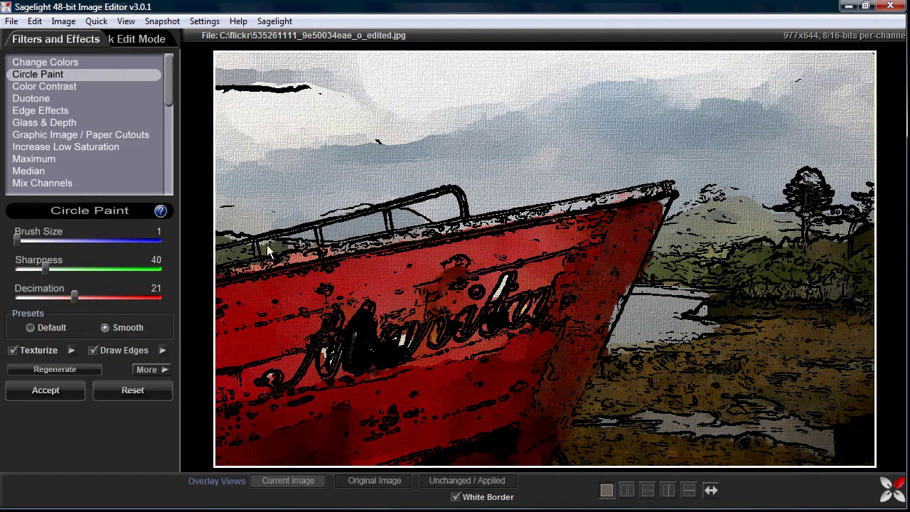
left_click(162, 350)
left_click_drag(669, 373, 649, 374)
left_click_drag(75, 297, 28, 297)
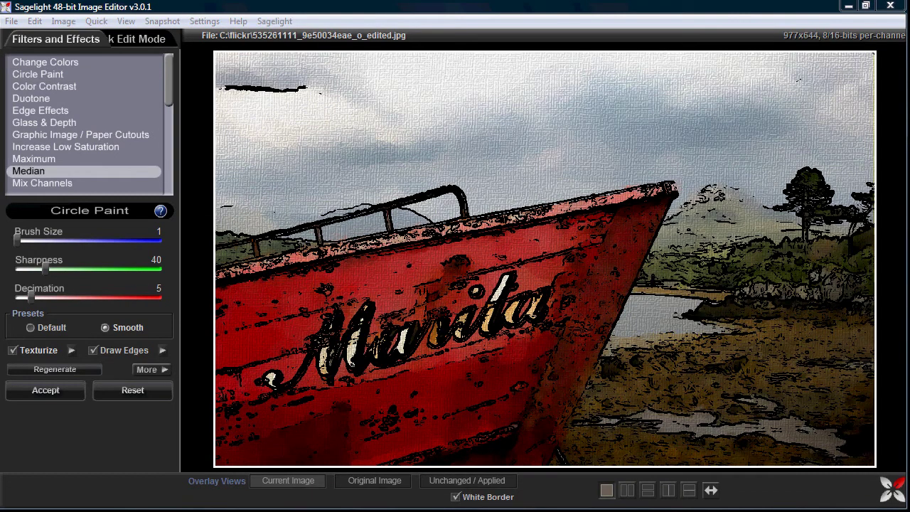
left_click(52, 393)
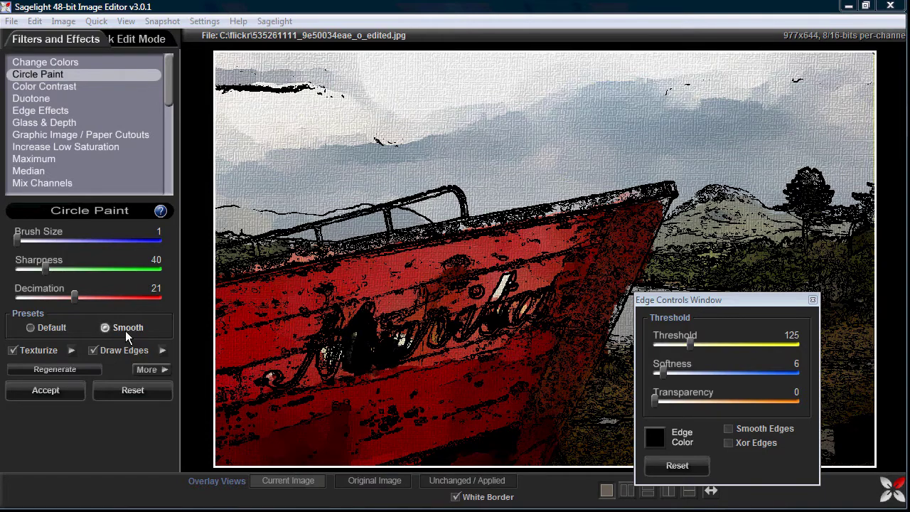
Step: Toggle Draw Edges off and on, set the edge Threshold to 329, try a Softness of 20, and settle on 8
left_click(108, 347)
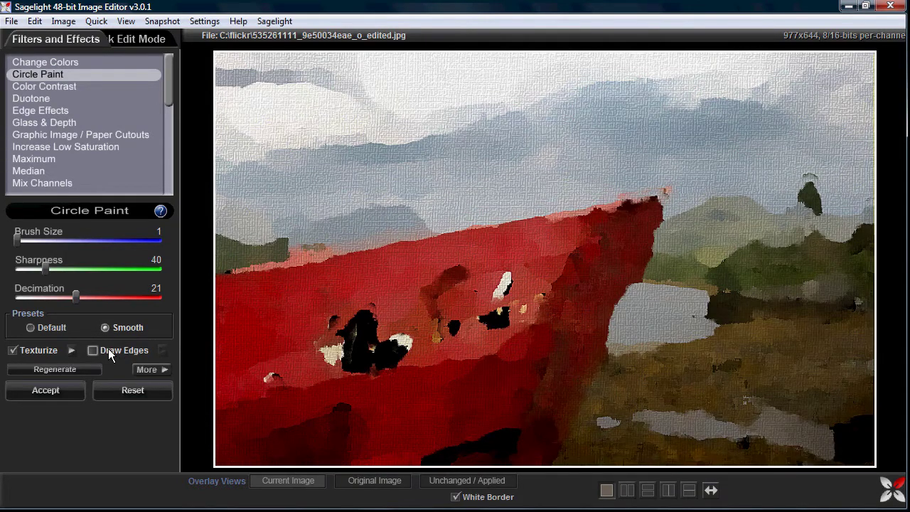
left_click(108, 348)
left_click(162, 348)
left_click_drag(650, 344, 748, 345)
left_click_drag(662, 371, 682, 371)
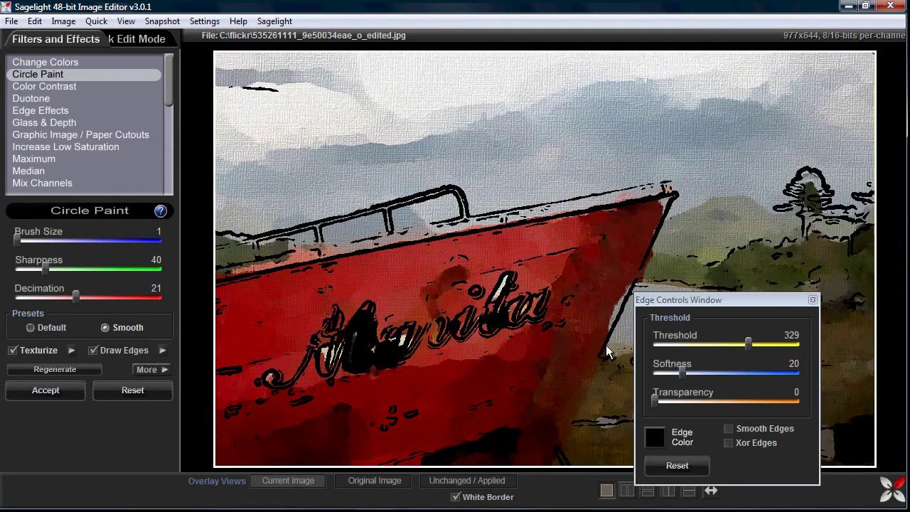
left_click_drag(663, 371, 668, 370)
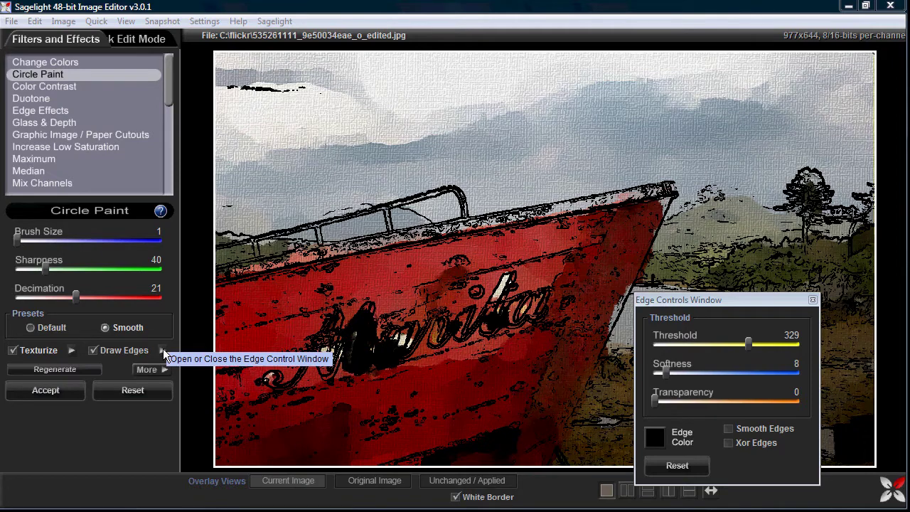
left_click(163, 351)
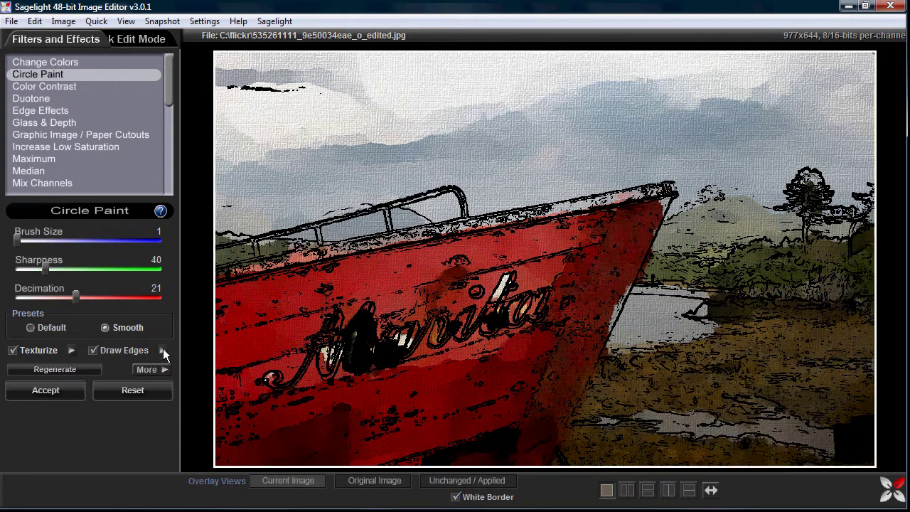
Step: In the additional Circle Paint controls, try a Brush Stroke Smoothness of 15, disable Restrict Brush Strokes, and set the smoothness to 28
left_click(161, 368)
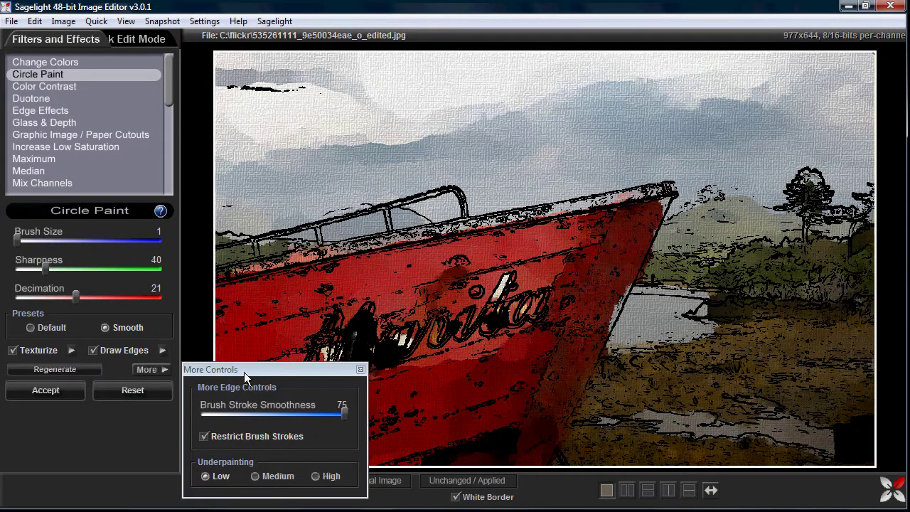
left_click_drag(244, 372, 339, 395)
left_click_drag(439, 434, 327, 435)
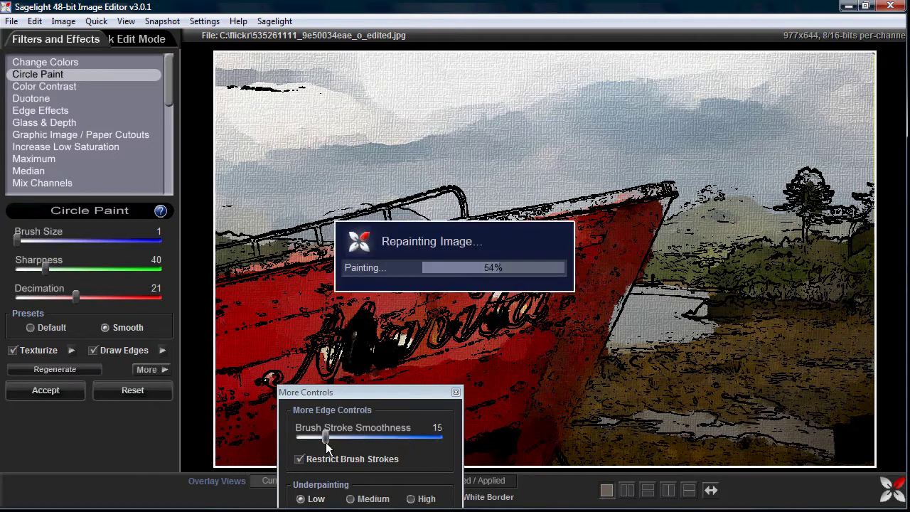
left_click(321, 456)
mouse_move(320, 436)
left_mouse_down()
mouse_move(312, 439)
mouse_move(351, 442)
left_mouse_up()
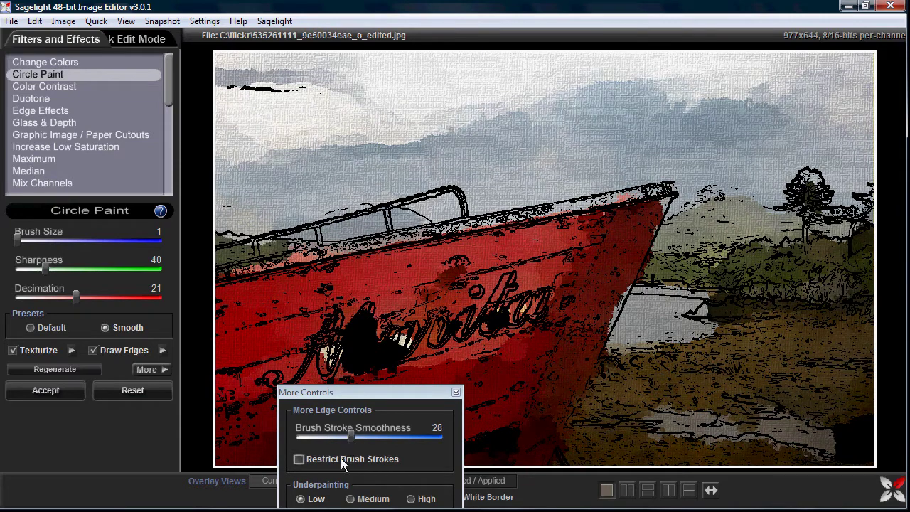
Step: Compare the painting with Restrict Brush Strokes on and off, and leave the option enabled
left_click(344, 461)
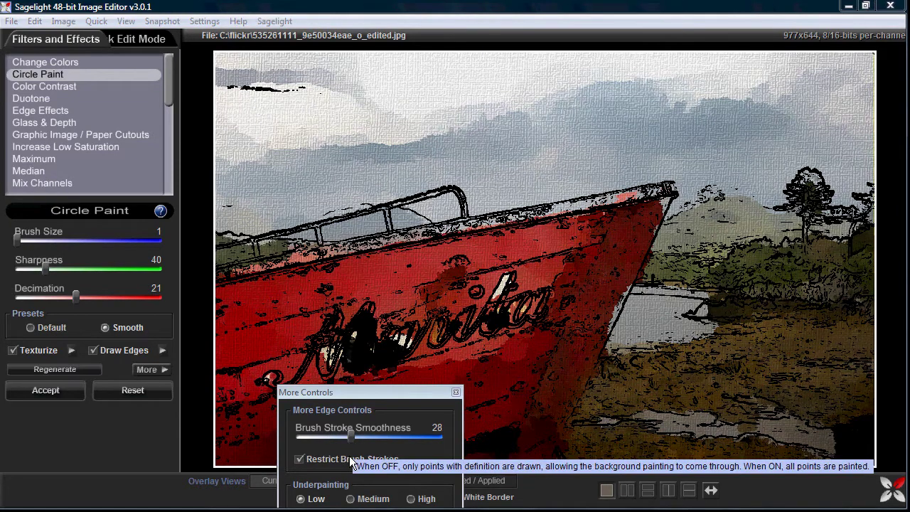
left_click(350, 460)
left_click(349, 461)
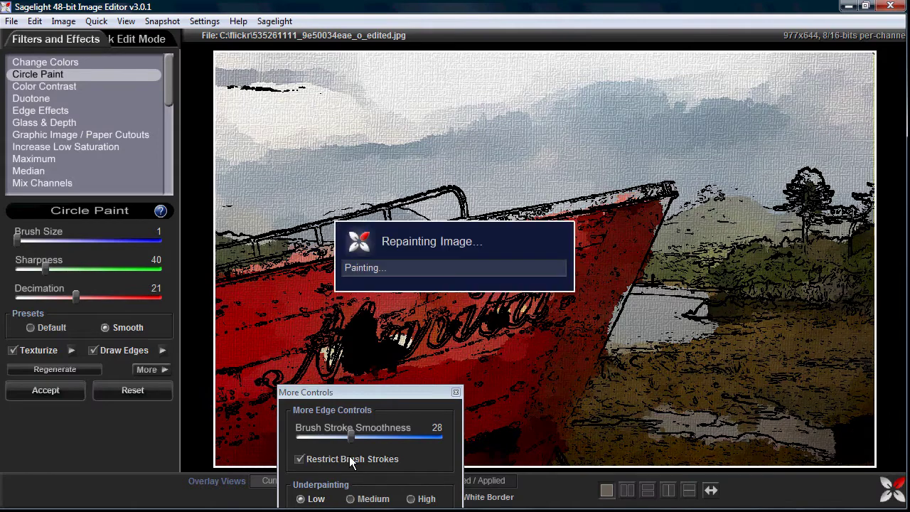
left_click(350, 461)
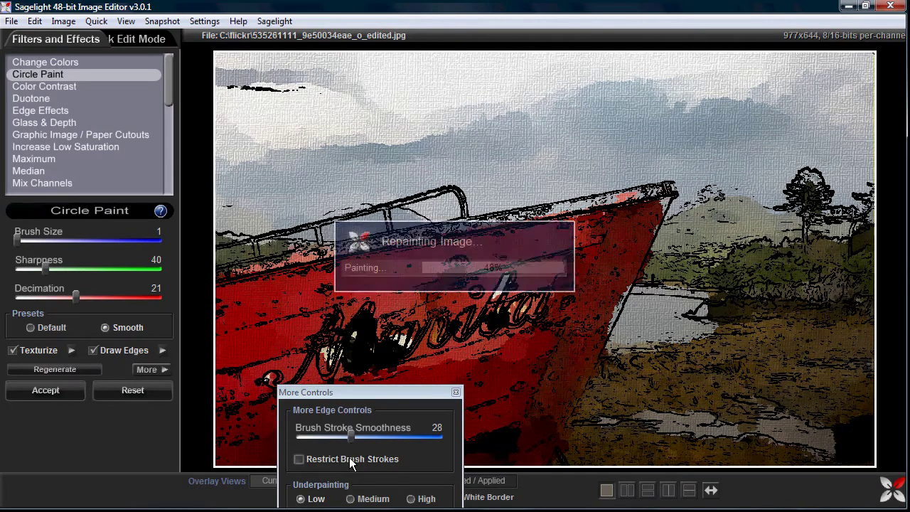
left_click(350, 460)
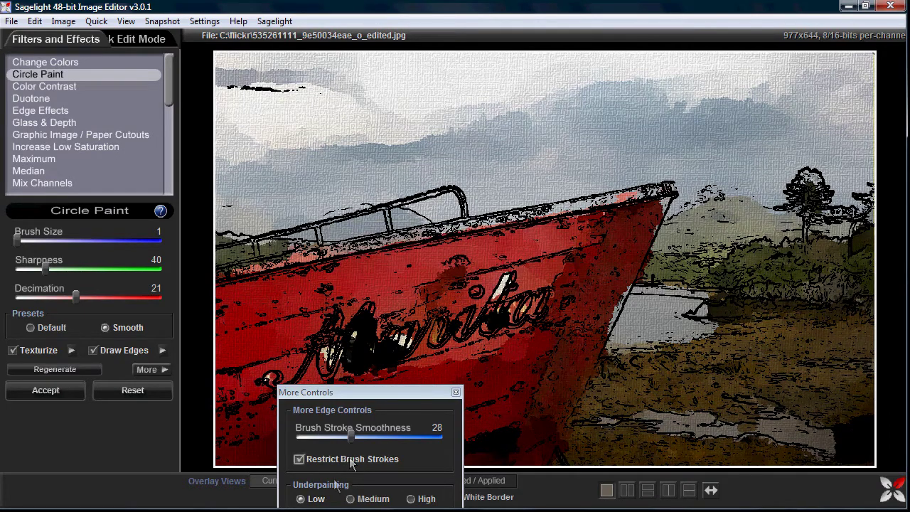
Step: Set the Underpainting to Medium and raise the Decimation to 35
left_click(350, 498)
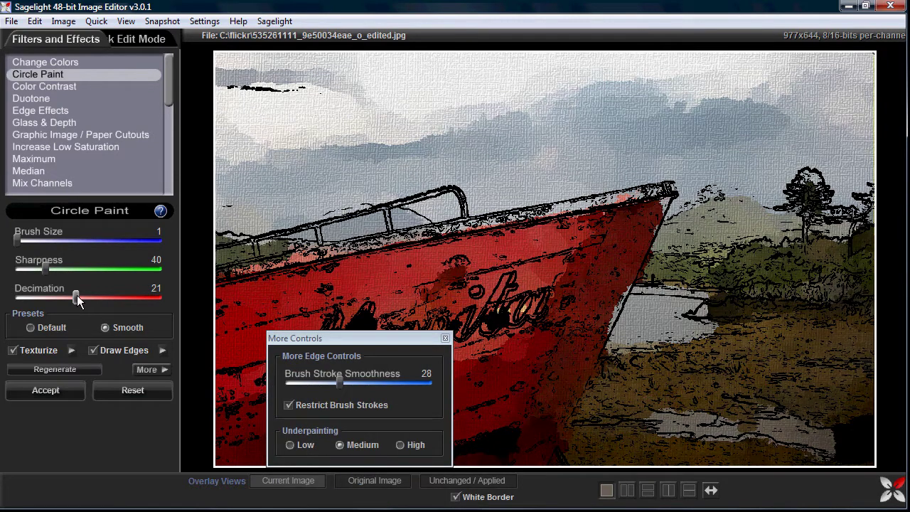
left_click_drag(77, 295, 114, 303)
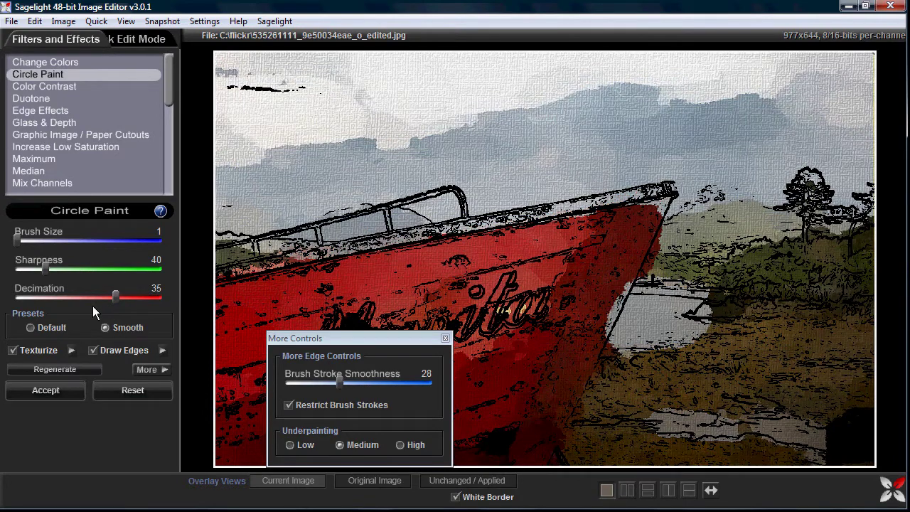
Step: Disable Draw Edges and compare the Low, High and Medium Underpainting levels, finishing on Low
left_click(114, 348)
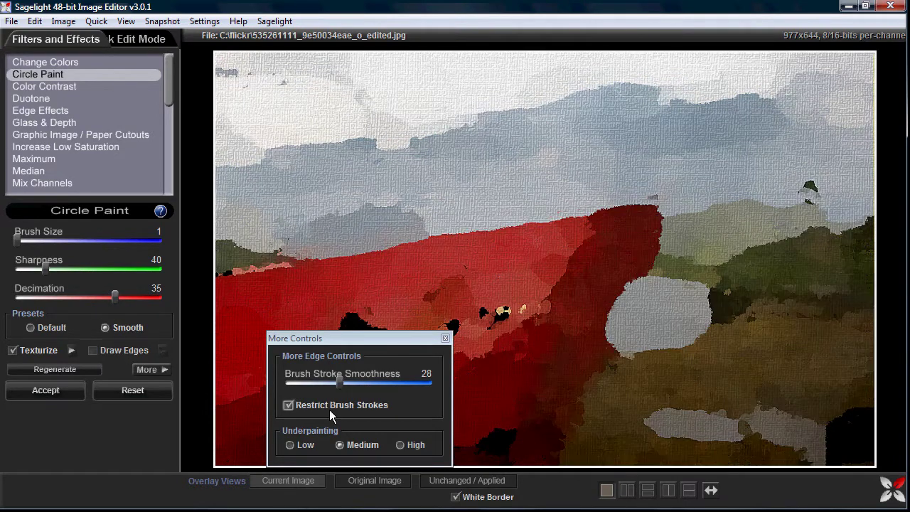
left_click(300, 443)
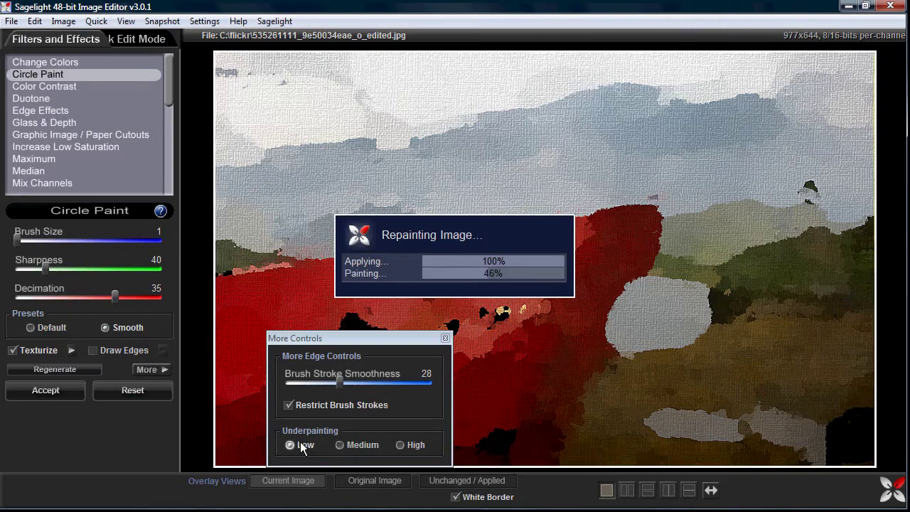
left_click(415, 445)
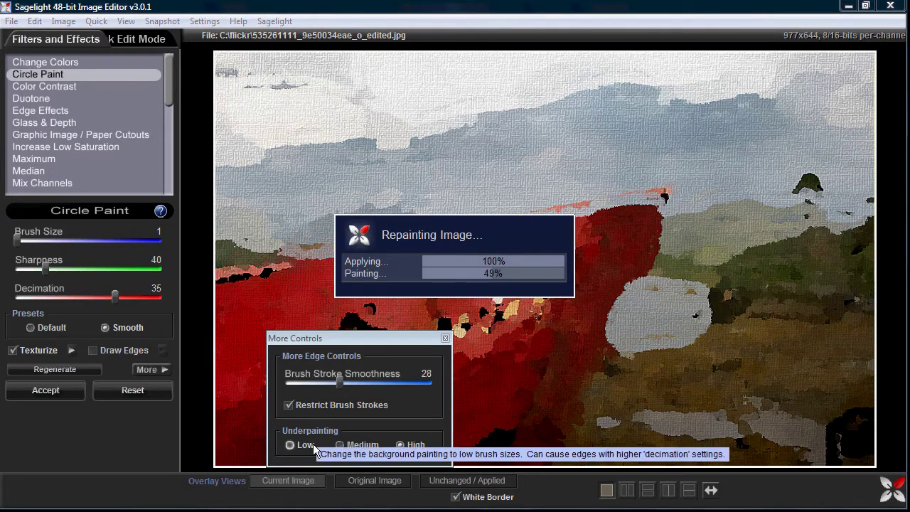
left_click(340, 446)
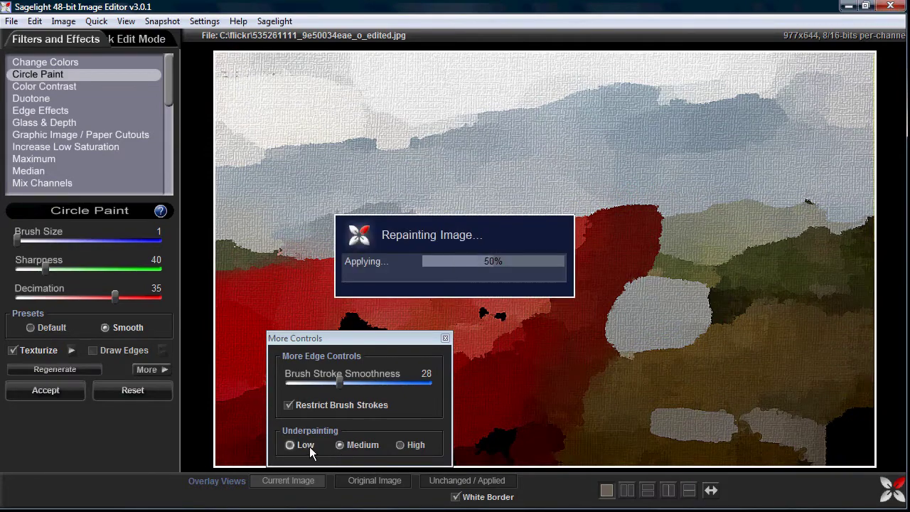
left_click(309, 446)
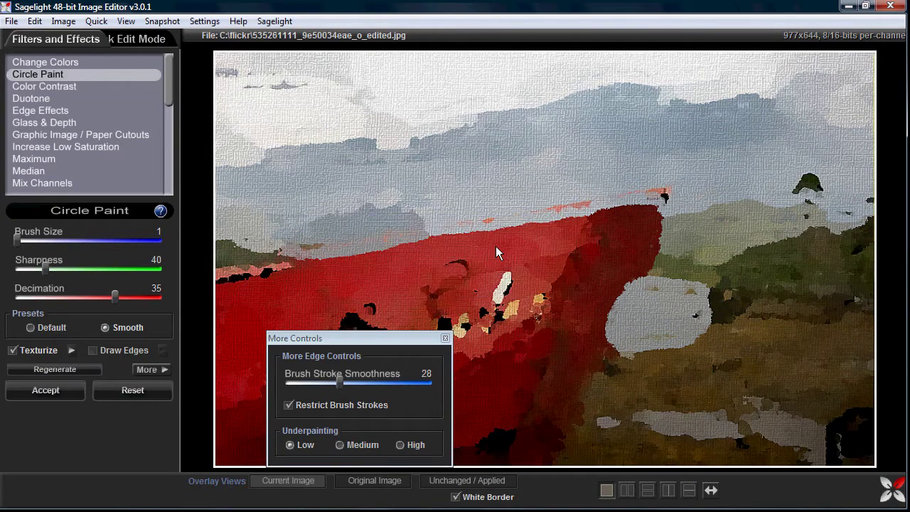
Step: Raise the Decimation to 43, move the additional controls window up off the boat's hull, and enable Draw Edges
left_click_drag(115, 296, 137, 296)
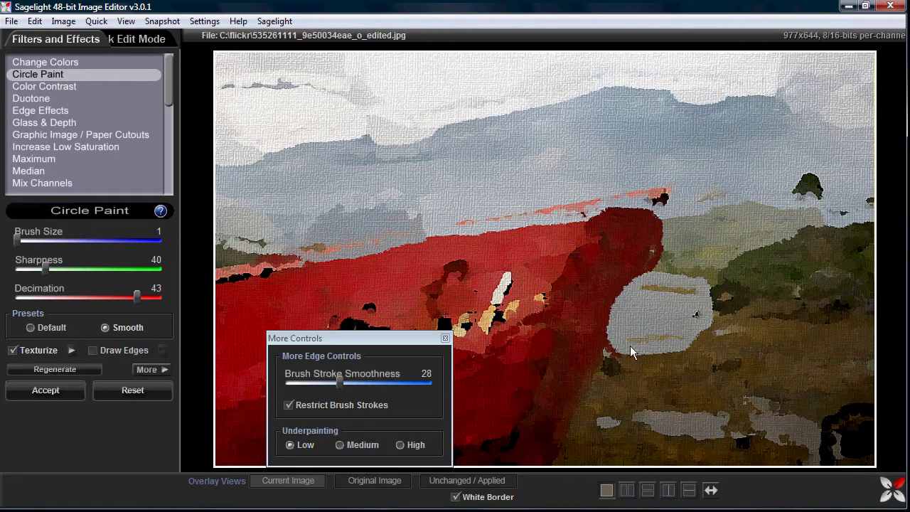
left_click_drag(382, 334, 379, 62)
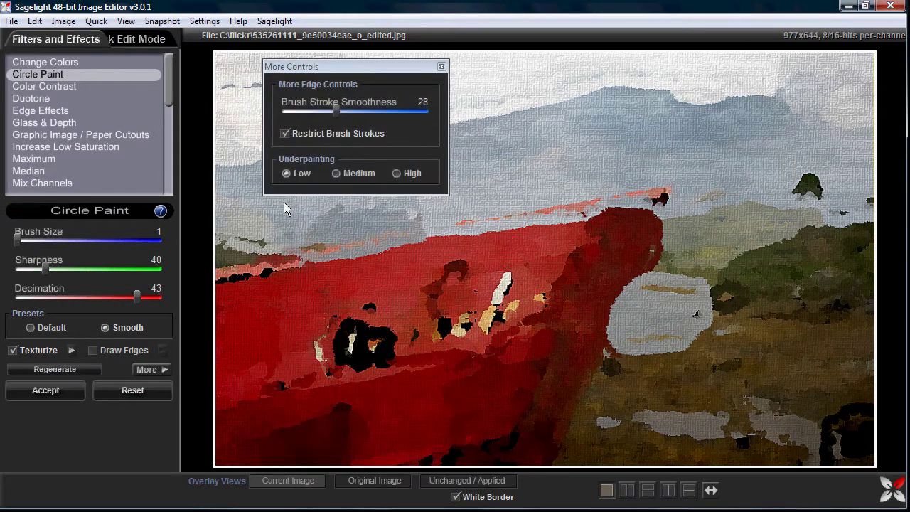
left_click(120, 350)
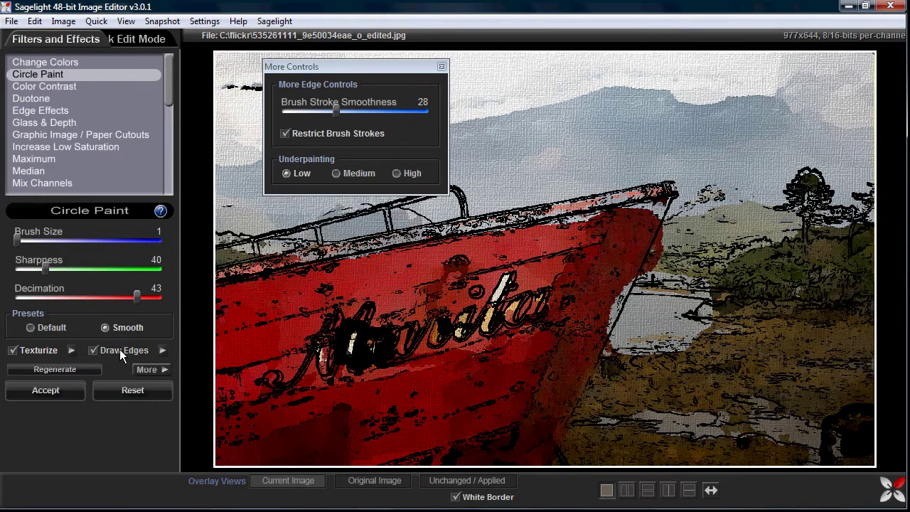
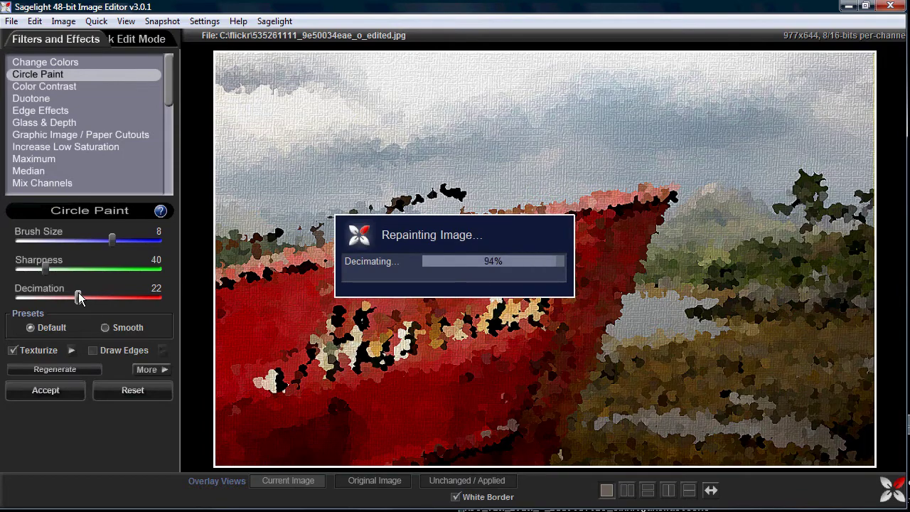
Step: Lower the Decimation through 16 to 0 and reduce the Brush Size to 1
left_click_drag(78, 297, 49, 297)
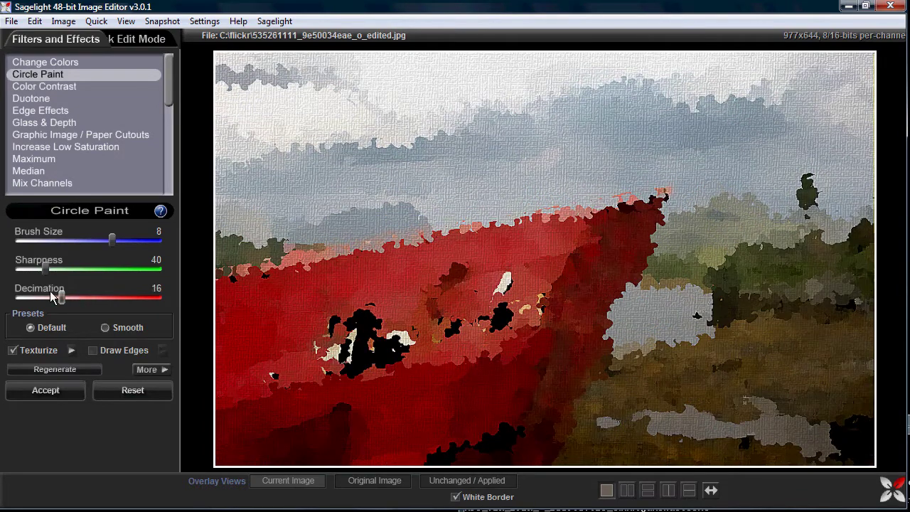
left_click_drag(49, 298, 16, 298)
left_click_drag(112, 242, 15, 243)
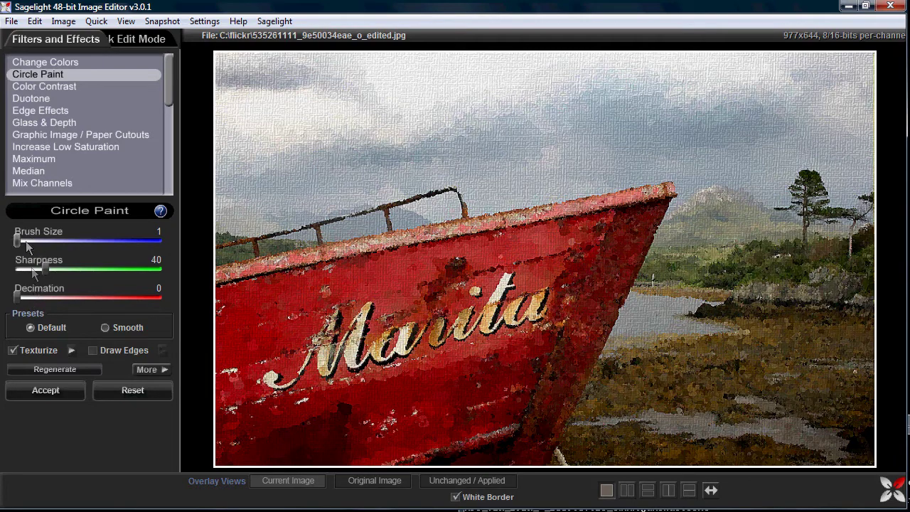
Step: Try a Sharpness of 0, raise it to 150, and set the Decimation to 13
mouse_move(16, 271)
left_mouse_down()
mouse_move(84, 271)
mouse_move(2, 276)
left_mouse_up()
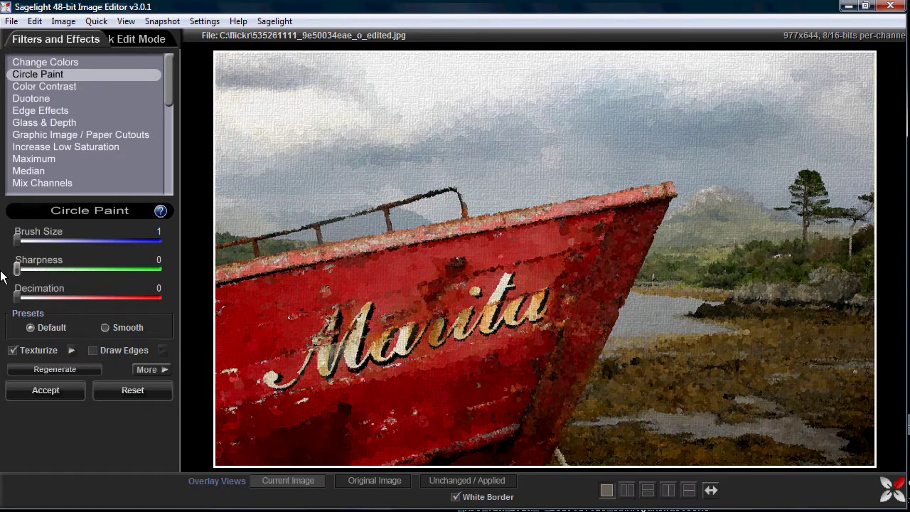
left_click_drag(18, 275, 123, 284)
left_click_drag(51, 296, 55, 295)
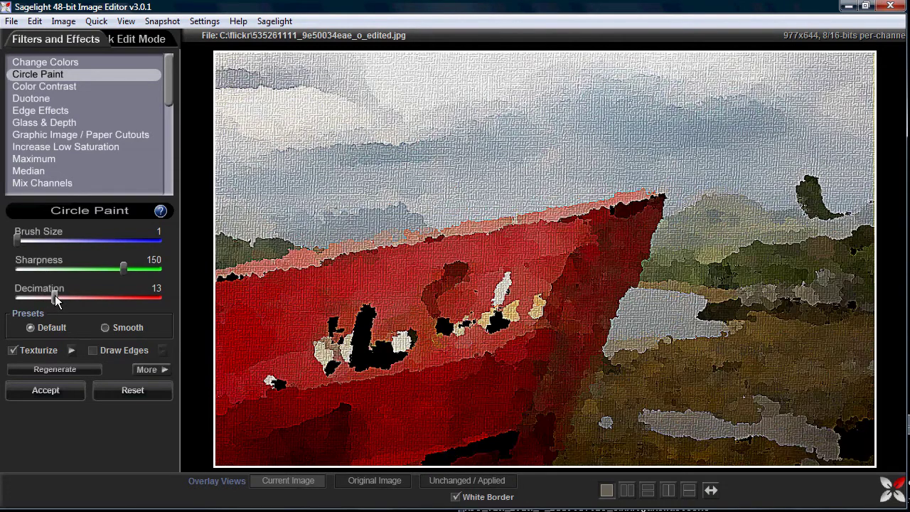
Step: Lower the Sharpness to 54, disable Texturize while setting the Sharpness to 65, and enable Texturize again
left_click_drag(123, 268, 55, 268)
left_click(40, 348)
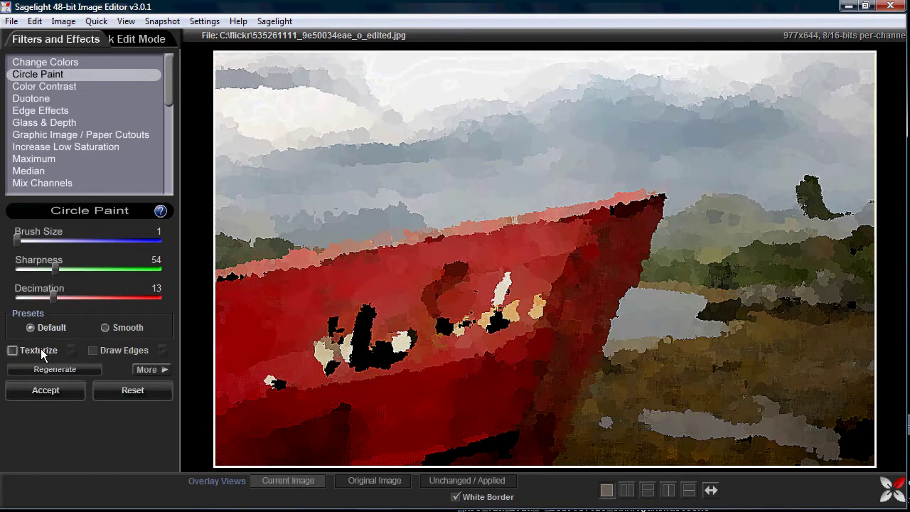
mouse_move(54, 268)
left_mouse_down()
mouse_move(84, 268)
mouse_move(0, 268)
mouse_move(64, 267)
left_mouse_up()
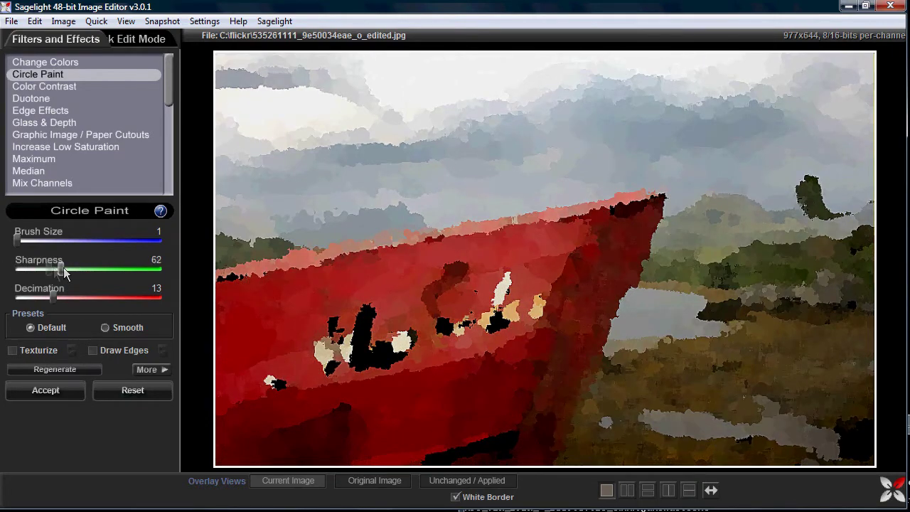
left_click(50, 348)
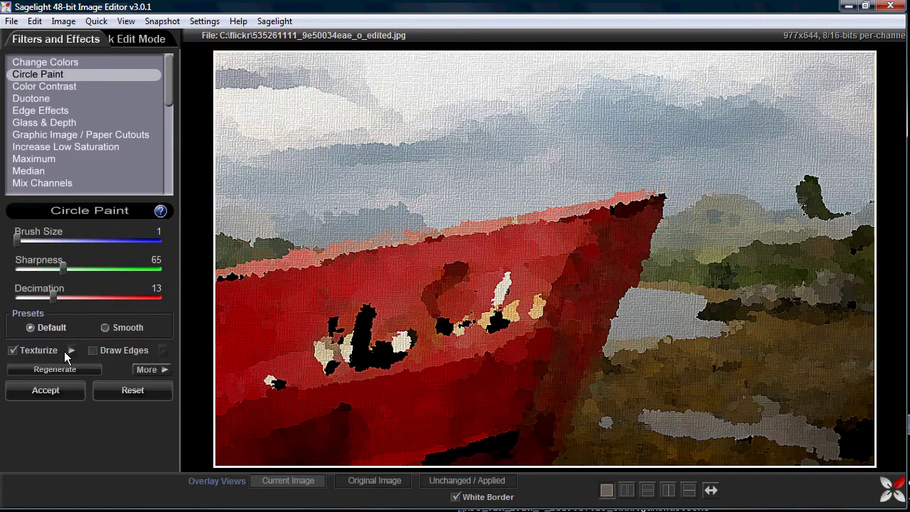
Step: Choose the Paper texture for the painting, set the Sharpness to 55, and shift the textures window aside
left_click(71, 349)
left_click(113, 441)
mouse_move(59, 266)
left_mouse_down()
mouse_move(113, 271)
mouse_move(57, 270)
left_mouse_up()
left_click_drag(119, 352, 160, 370)
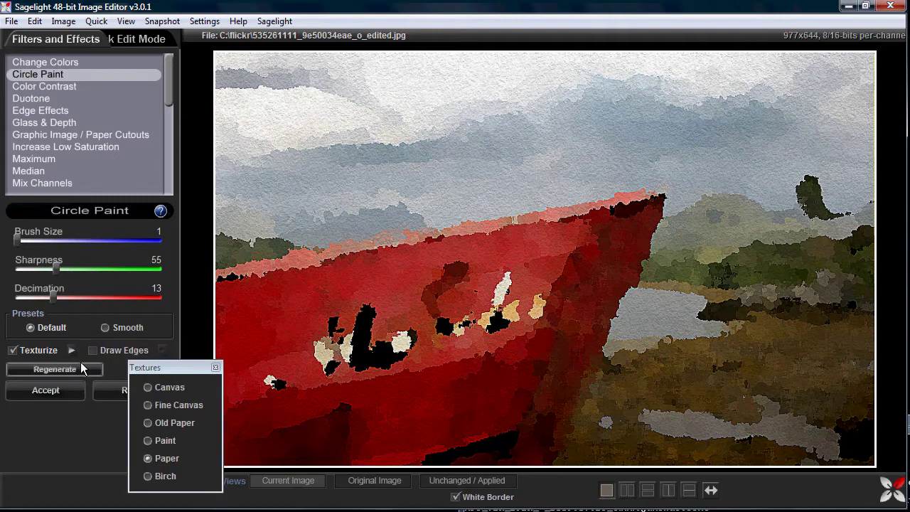
Step: Regenerate the painting repeatedly to get new random variations of the brush strokes
left_click(78, 364)
left_click(78, 365)
left_click(79, 366)
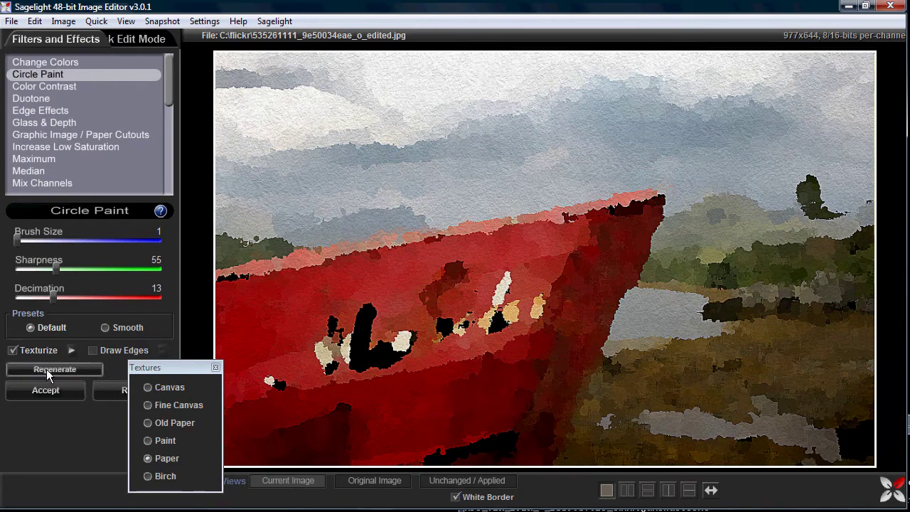
left_click(47, 370)
left_click(46, 369)
left_click(46, 369)
left_click(46, 369)
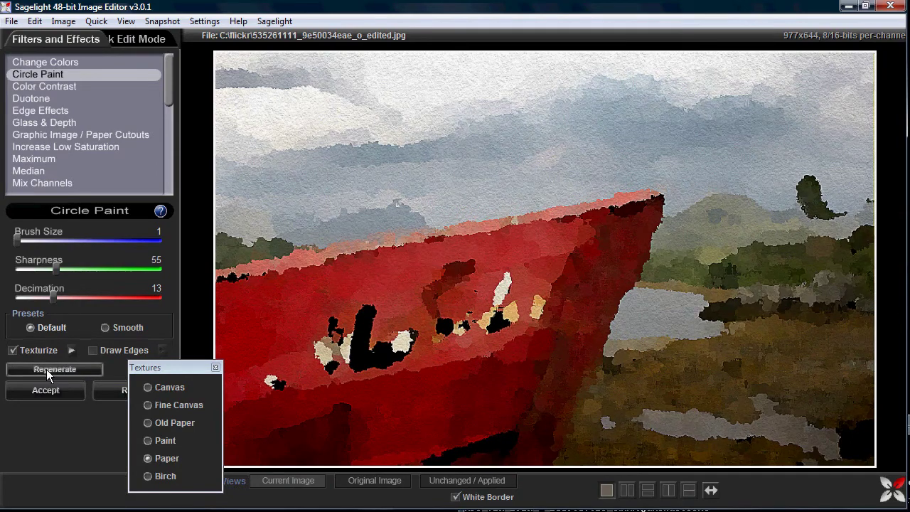
Step: Regenerate the painting for another brush stroke variation and move the textures window clear of the filter's controls
left_click(46, 369)
left_click(46, 369)
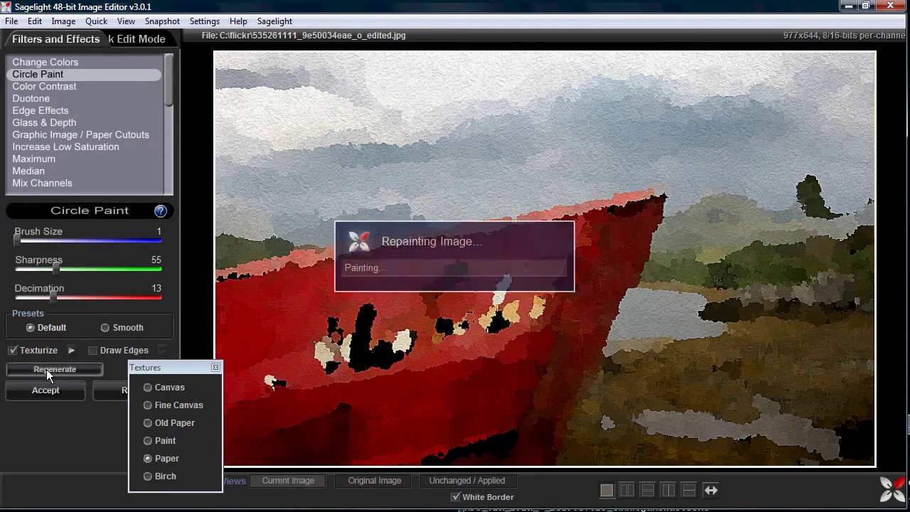
left_click_drag(136, 364, 183, 313)
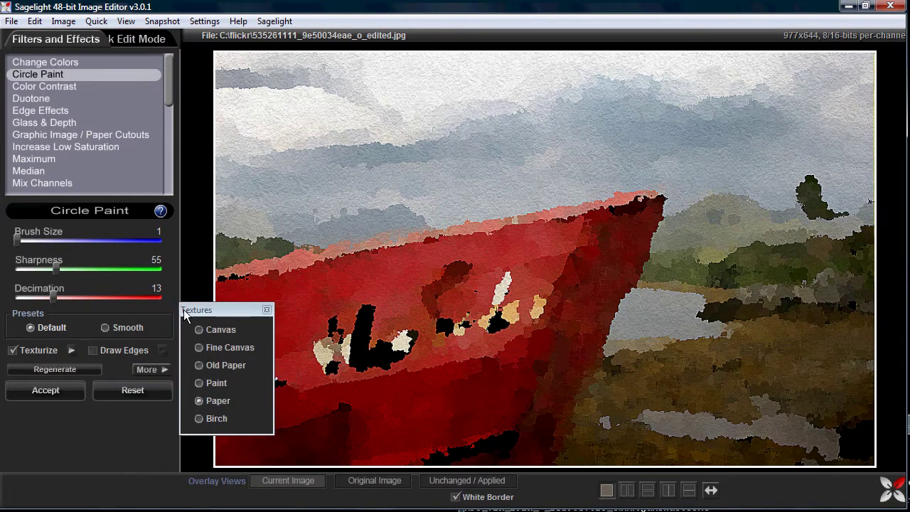
Step: Reset the Circle Paint settings, and set the Decimation to 8 and the Sharpness to 29
left_click(106, 389)
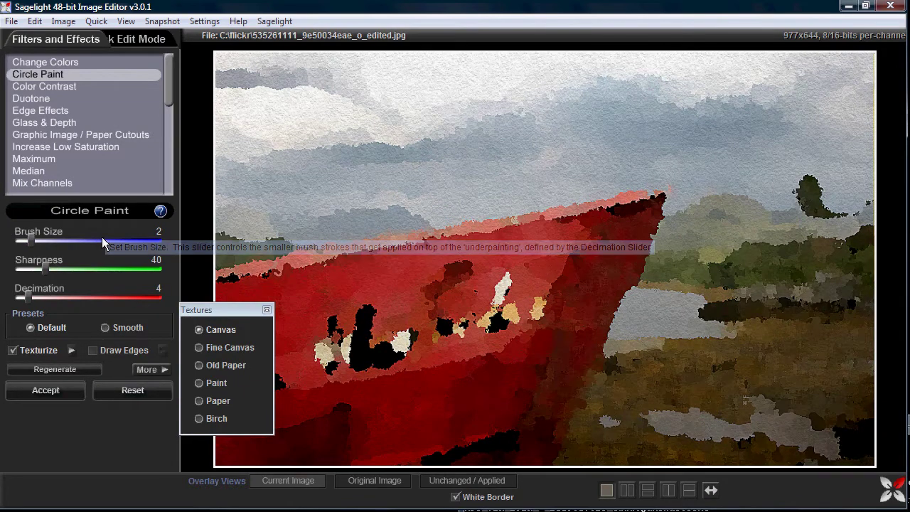
left_click(111, 388)
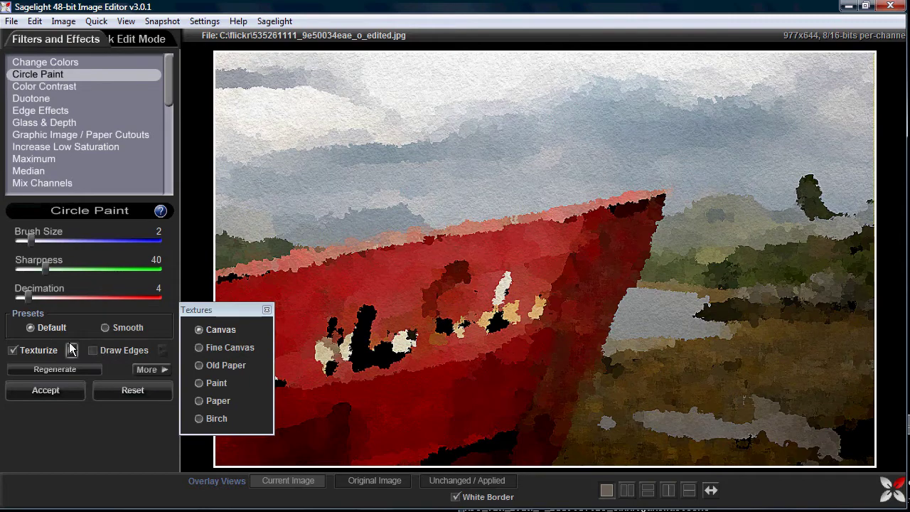
left_click_drag(30, 297, 38, 298)
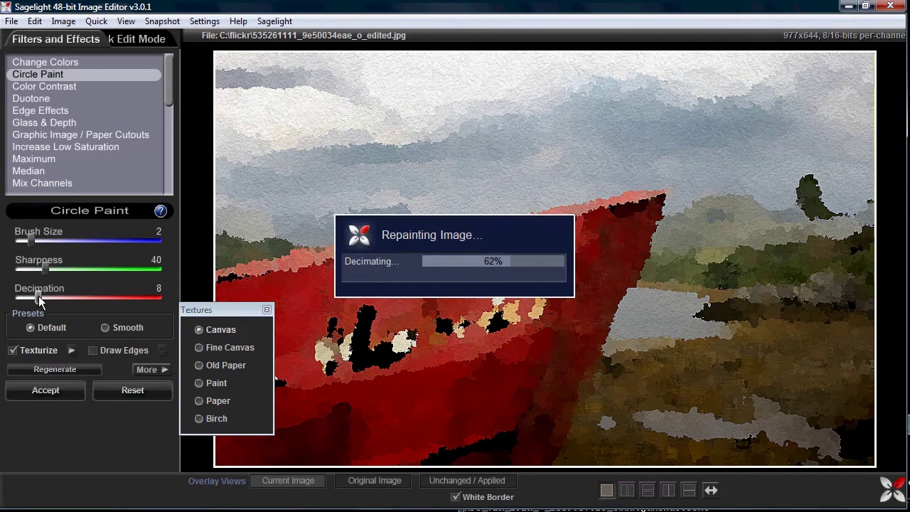
left_click_drag(47, 263, 38, 264)
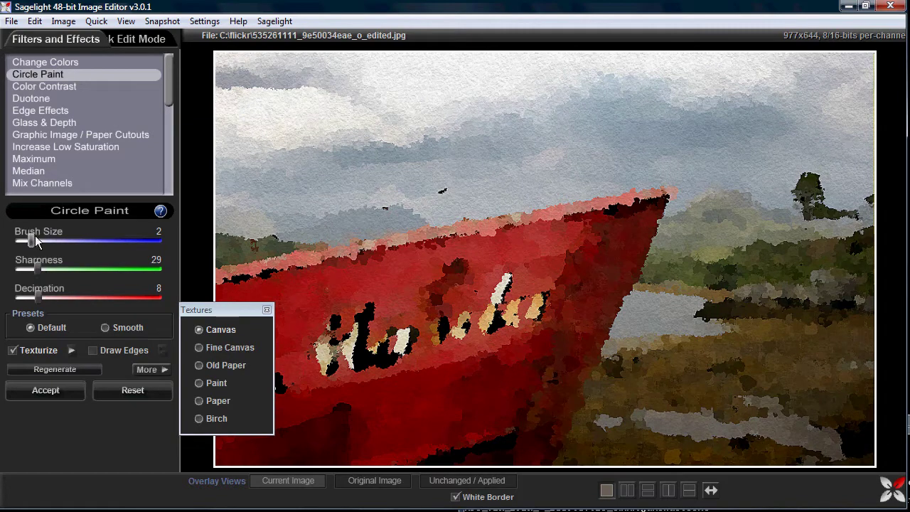
Step: Toggle Texturize off and on again and apply the Canvas texture to the painting
left_click(40, 351)
left_click(39, 352)
left_click(66, 349)
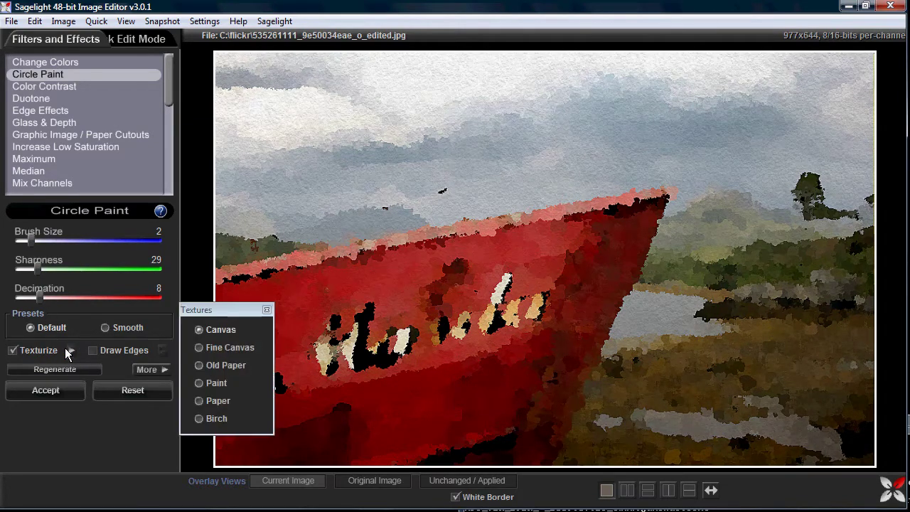
left_click(210, 333)
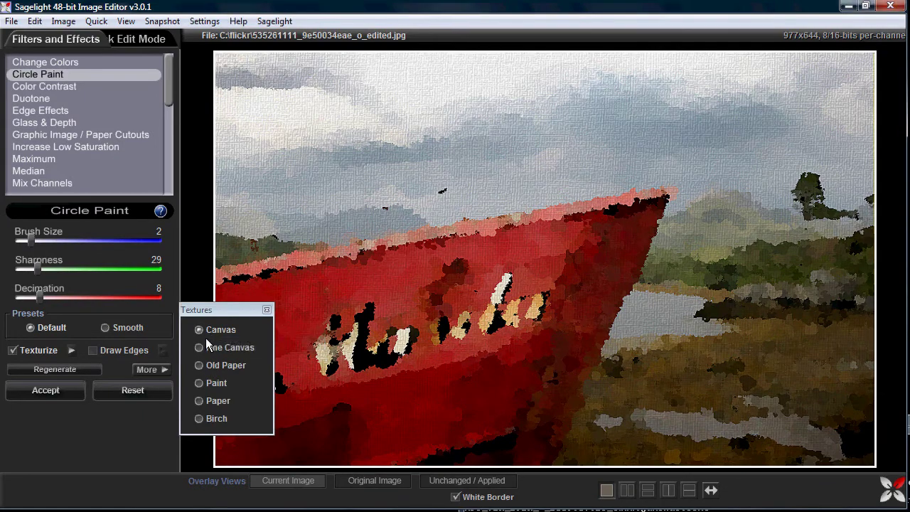
Step: Accept the Circle Paint result and return to Quick Edit Mode
left_click(66, 371)
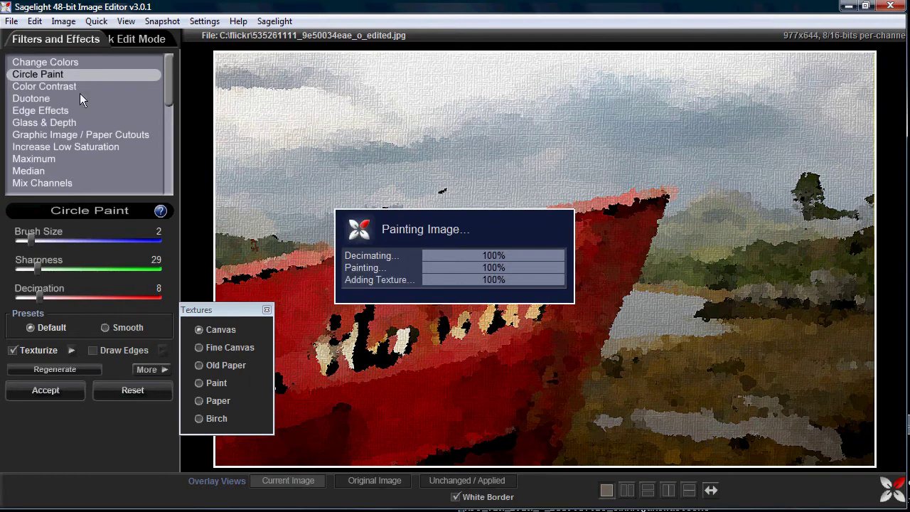
left_click(79, 100)
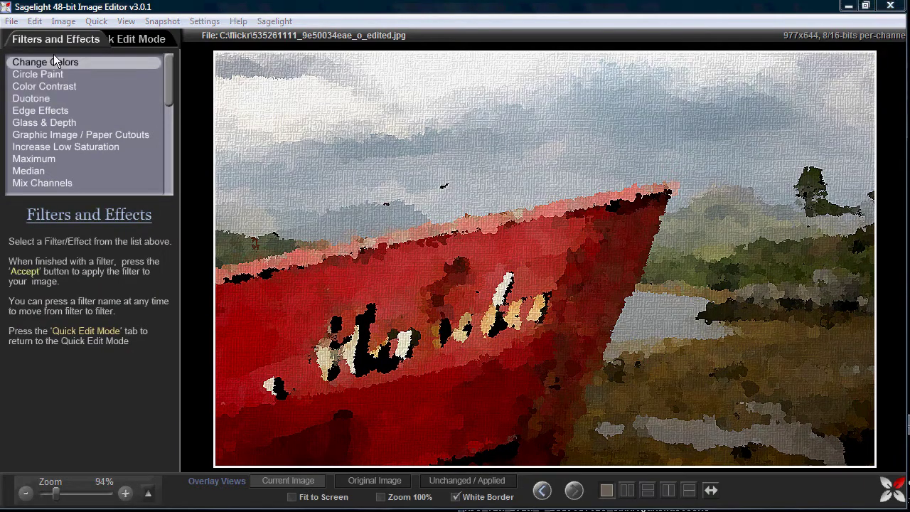
left_click(148, 41)
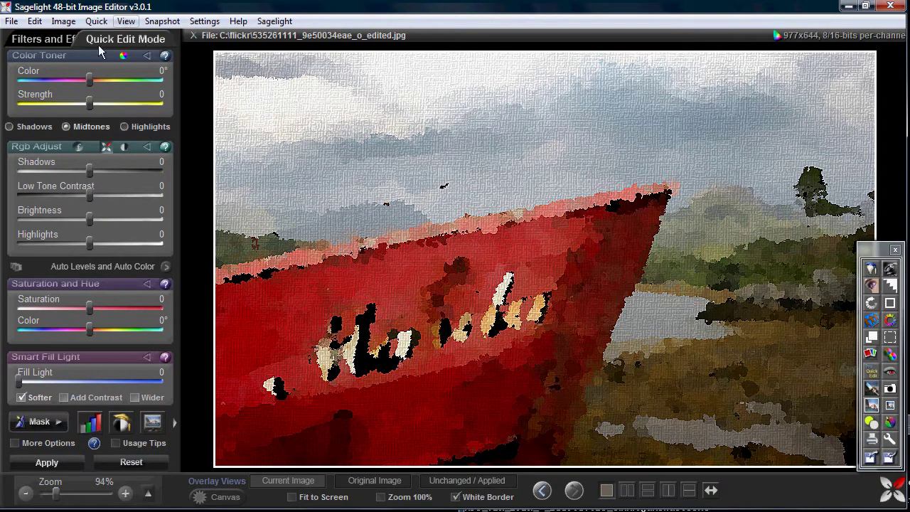
Step: Start blending the painting with its undo image, with all RGB channels and the Overlay merge type
left_click(35, 22)
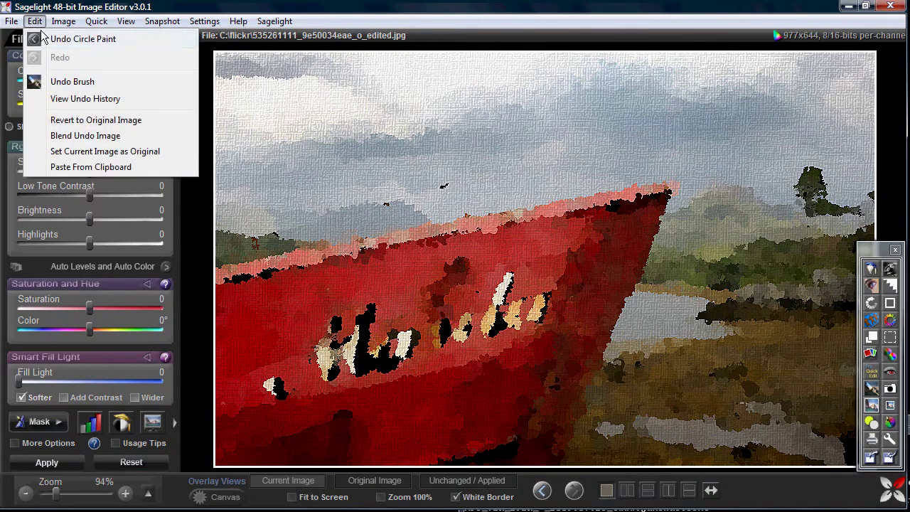
left_click(63, 136)
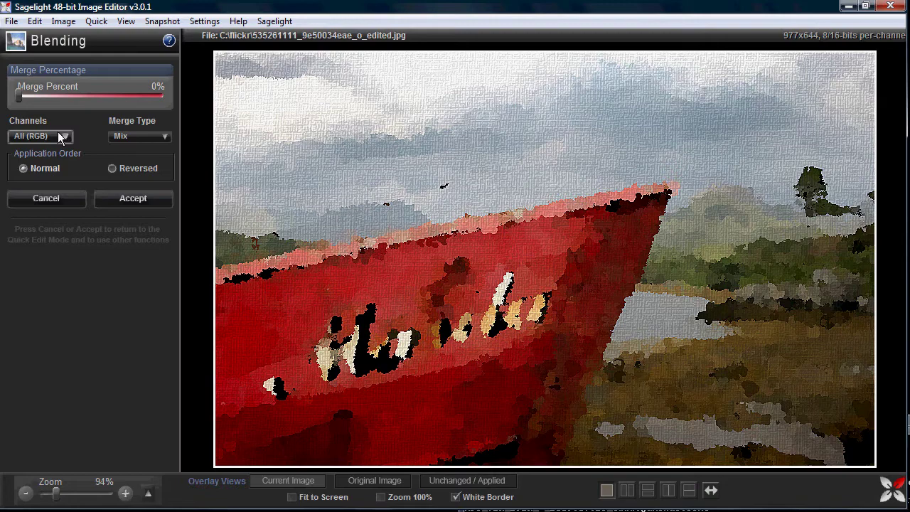
left_click(60, 137)
left_click(60, 135)
left_click(141, 136)
left_click(135, 193)
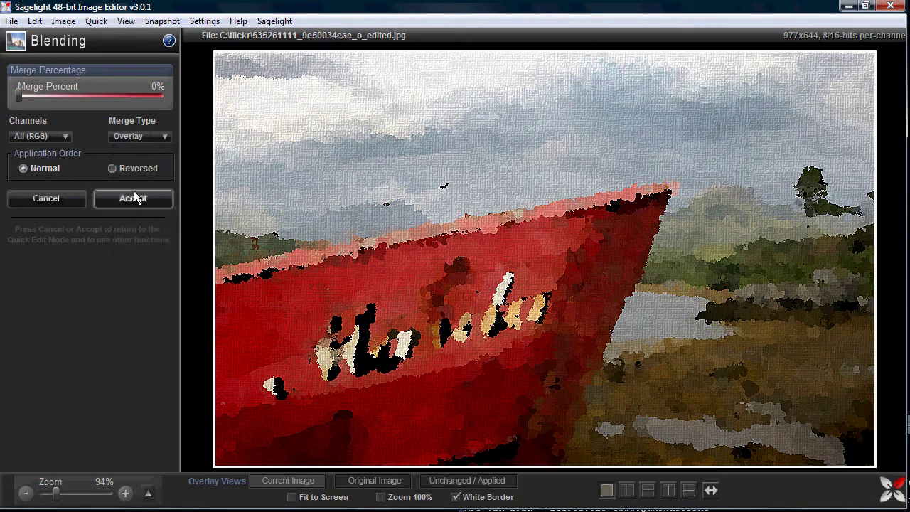
Step: Try the Screen merge type for the blend and set the Merge Percent to 100%
left_click(140, 136)
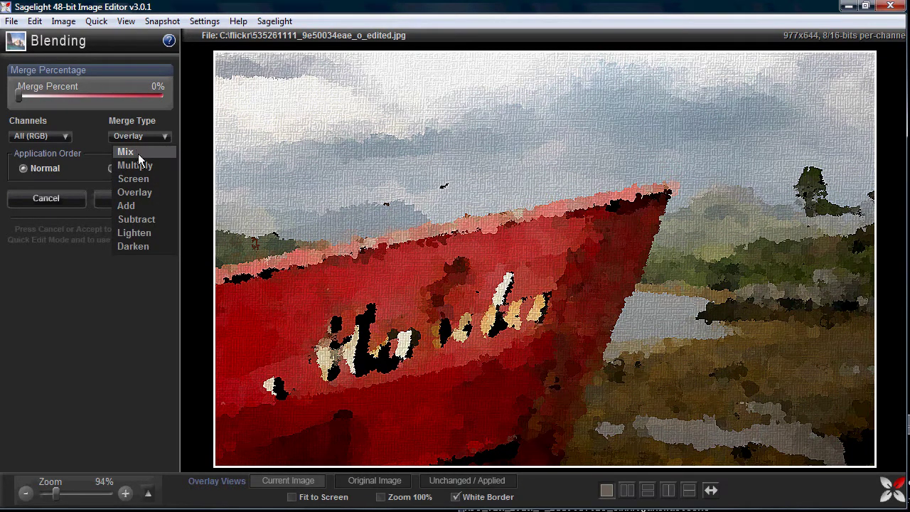
left_click(134, 178)
left_click_drag(38, 100, 183, 107)
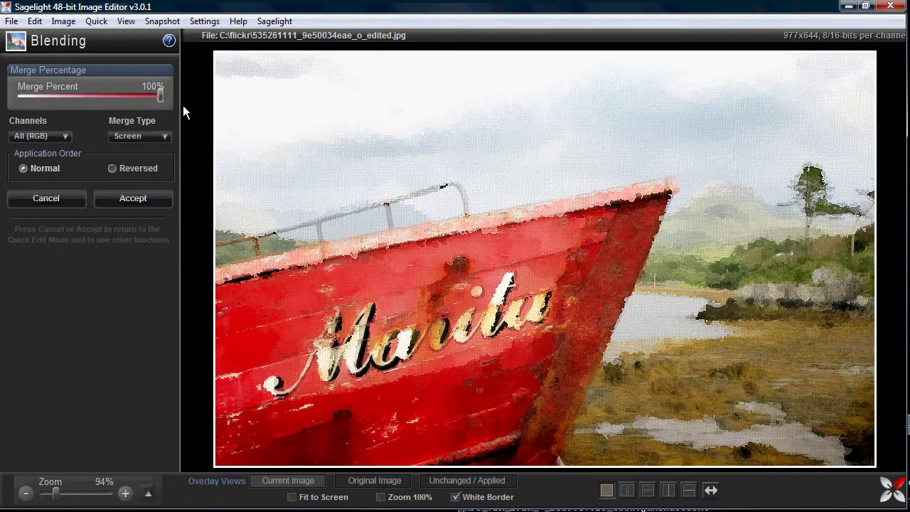
Step: Switch the merge type to Overlay at a Merge Percent of 100% and accept the blend
left_click(146, 136)
left_click(136, 192)
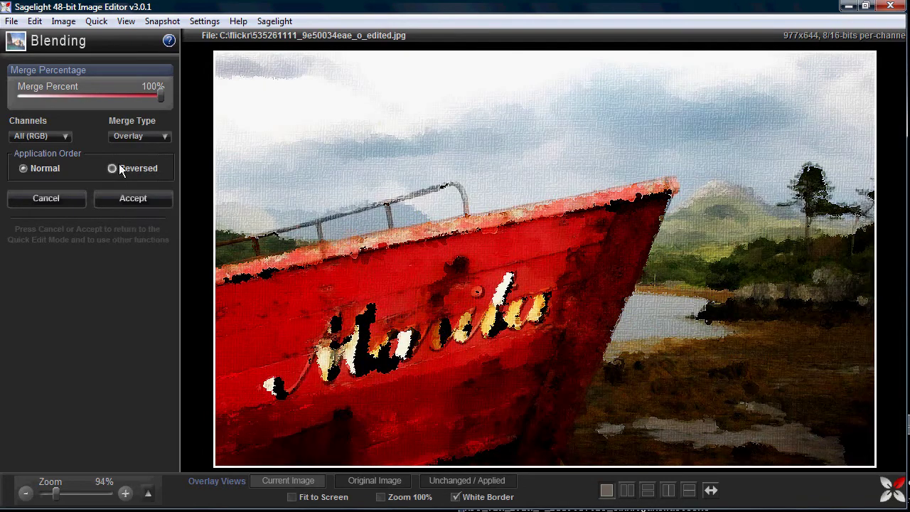
mouse_move(157, 98)
left_mouse_down()
mouse_move(21, 92)
mouse_move(106, 118)
mouse_move(162, 99)
left_mouse_up()
left_click(108, 197)
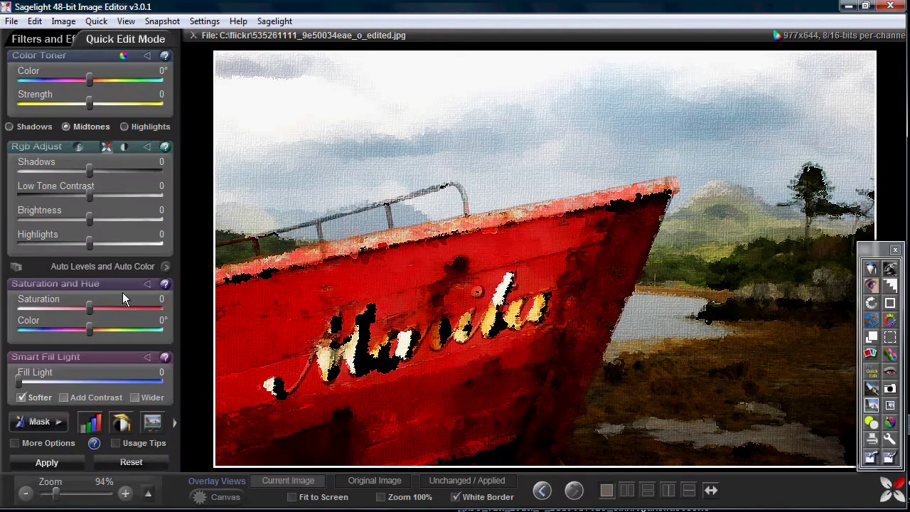
Step: Set the Low Tone Contrast to -100 and apply the tone adjustment to the blended painting
left_click_drag(76, 202, 12, 206)
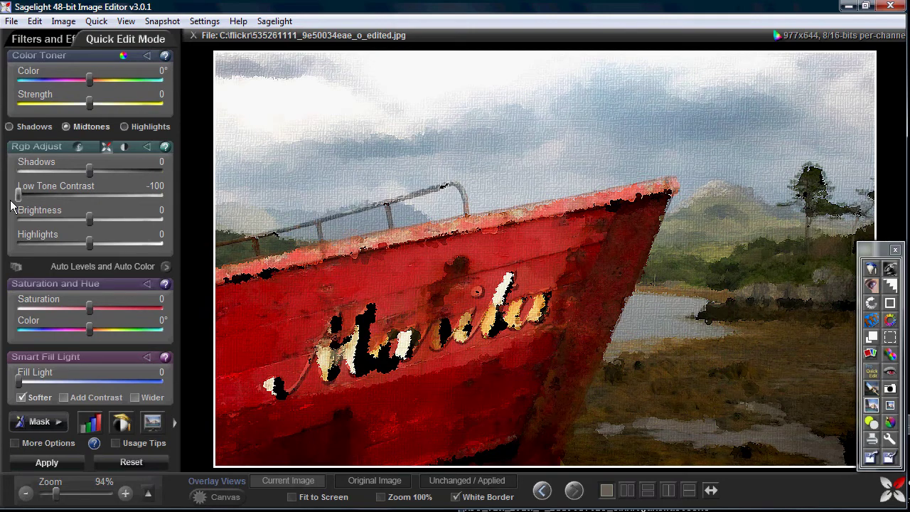
left_click(90, 179)
left_click_drag(90, 179, 88, 178)
left_click(71, 441)
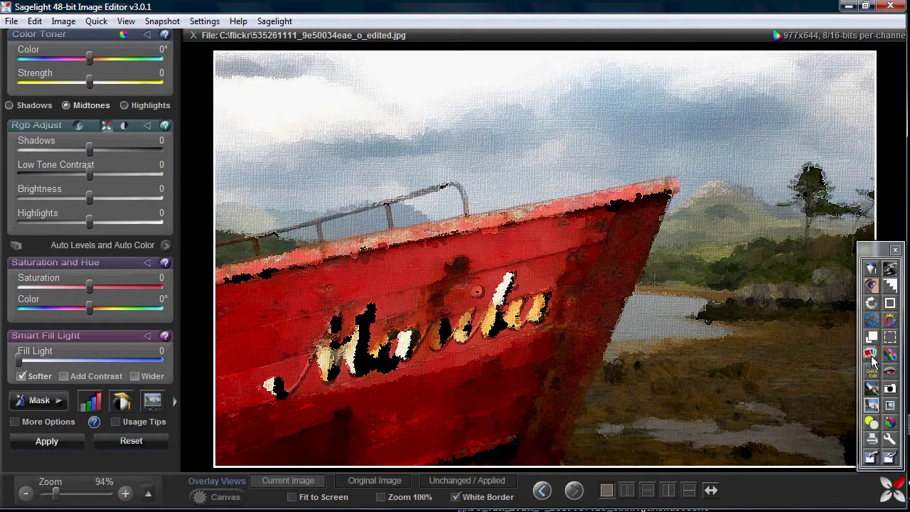
Step: Apply Smart Light to the painting with a Smart Contrast of 29 and a Shadows Range of 9
left_click(872, 270)
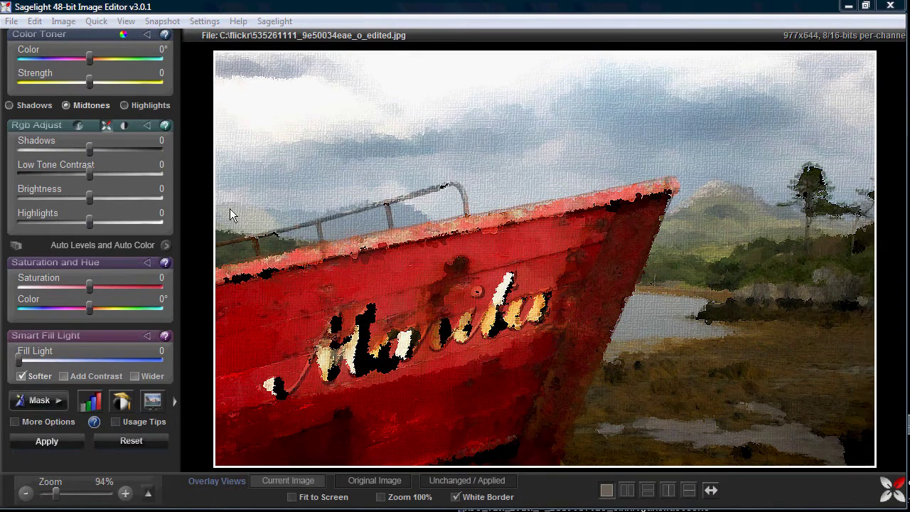
left_click_drag(90, 247, 111, 249)
mouse_move(26, 163)
left_mouse_down()
mouse_move(54, 164)
mouse_move(25, 165)
left_mouse_up()
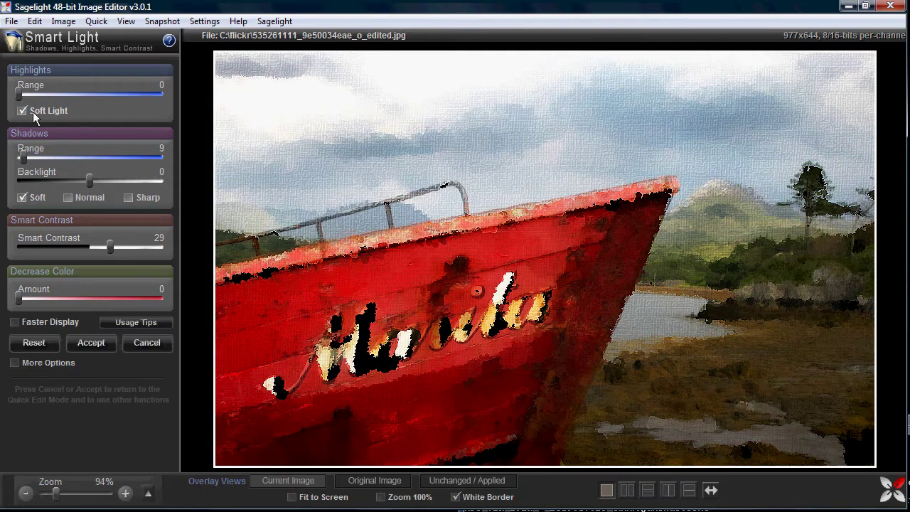
left_click(108, 343)
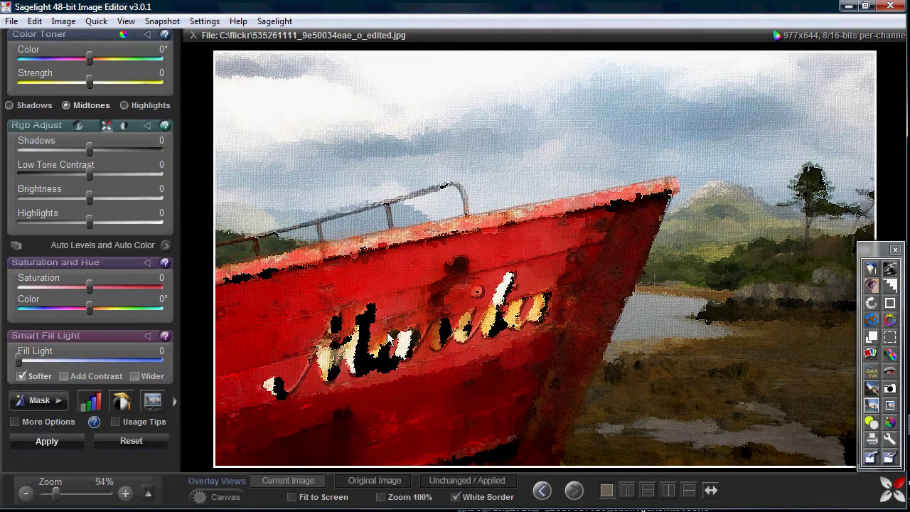
Step: Load the Circle Paint state from the undo history and compare it with the original image
left_click(35, 21)
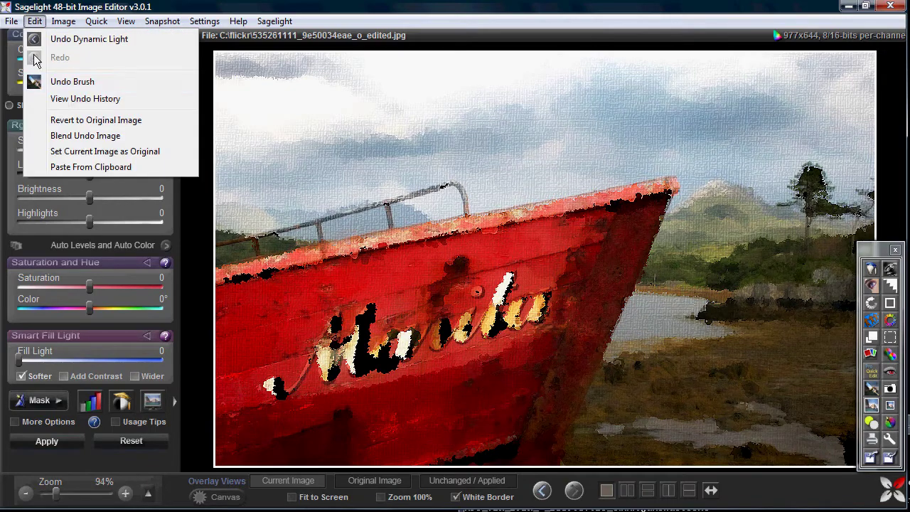
left_click(82, 100)
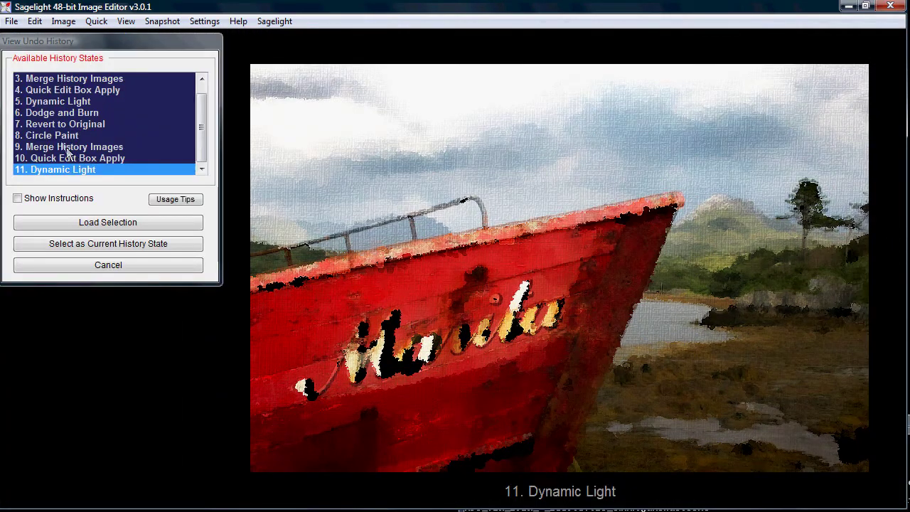
left_click(64, 136)
left_click(91, 222)
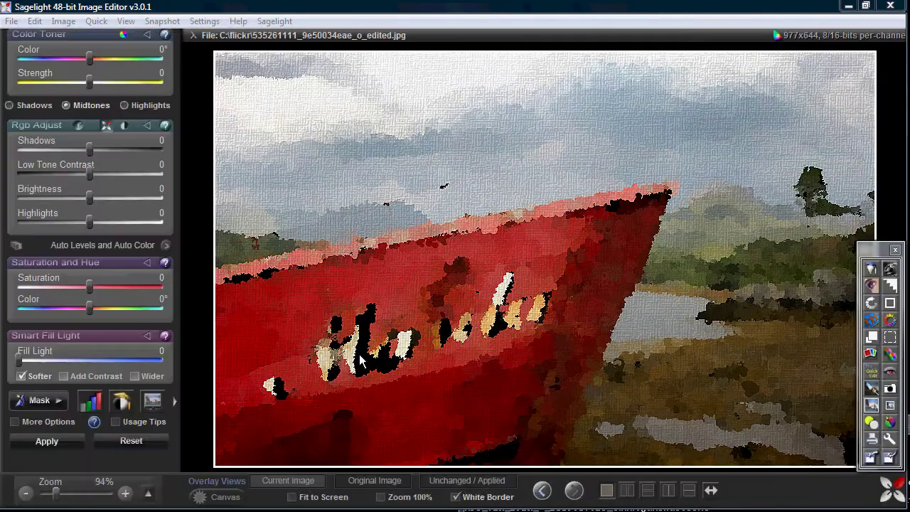
left_click(384, 484)
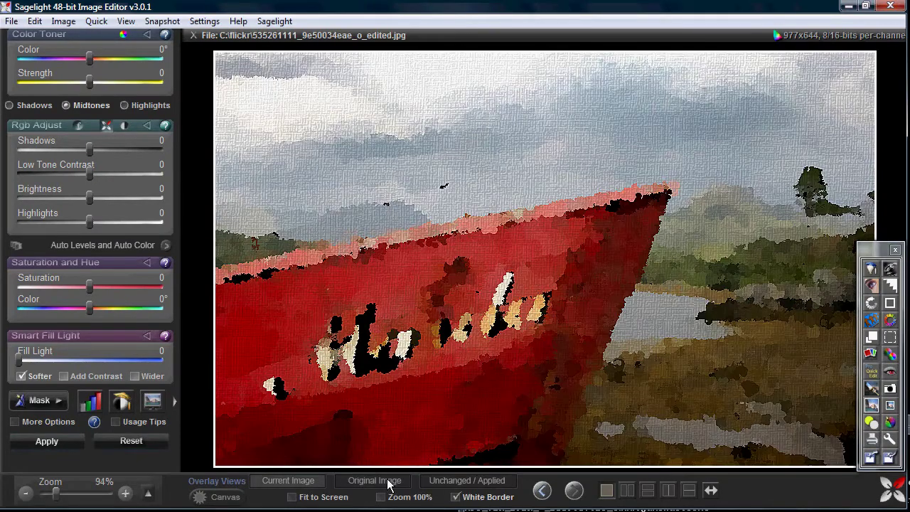
left_click(388, 484)
Step: Compare the plain Circle Paint version with the blended, relit version through repeated undo and redo, ending on the relit version
left_click(544, 490)
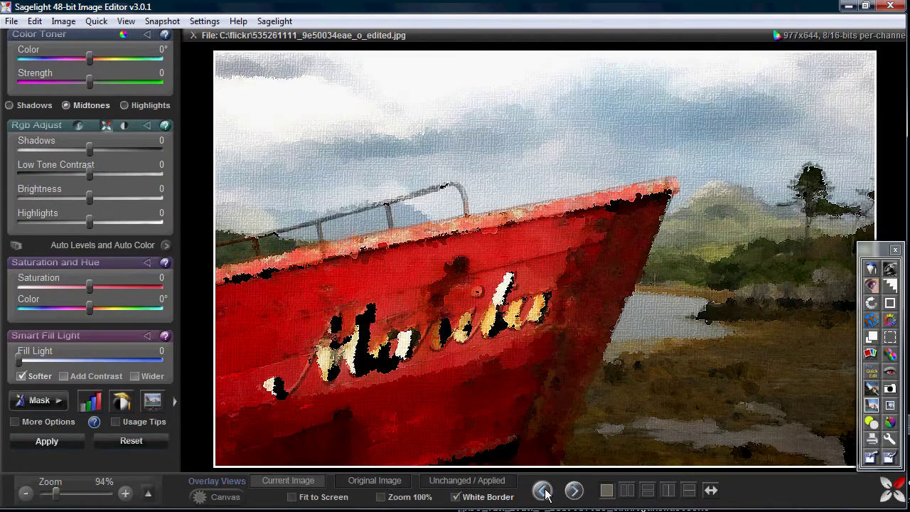
left_click(574, 490)
left_click(543, 490)
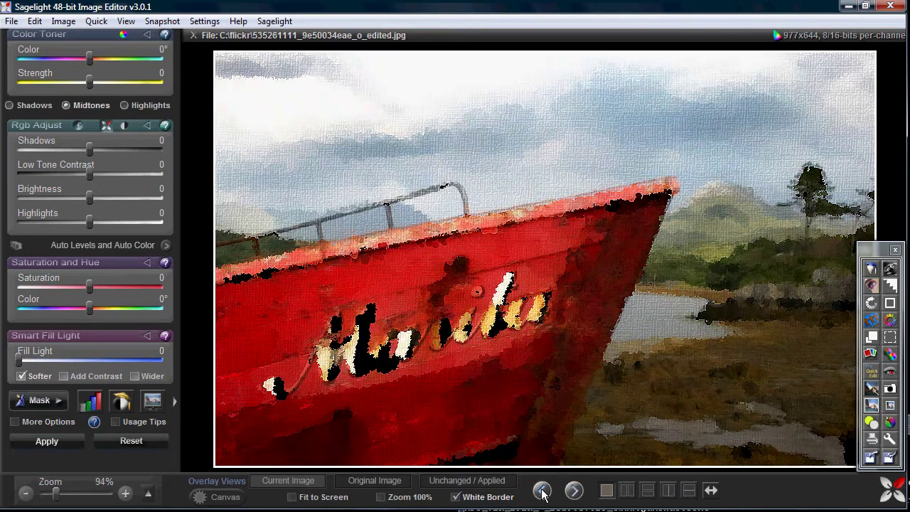
left_click(574, 490)
left_click(545, 492)
left_click(574, 490)
left_click(543, 490)
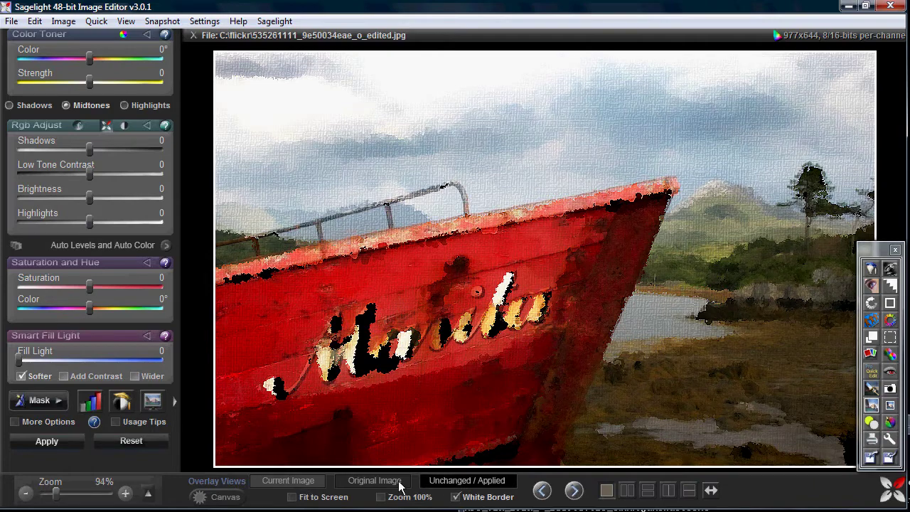
left_click(378, 487)
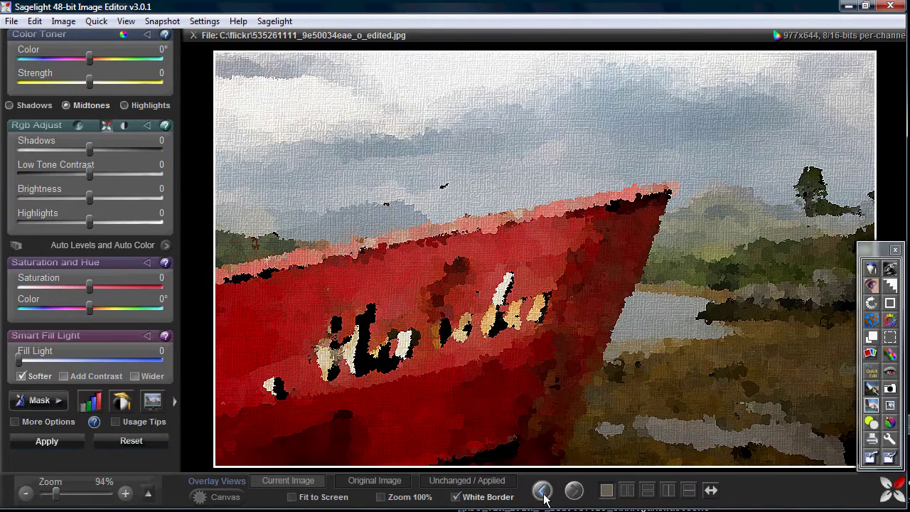
left_click(543, 490)
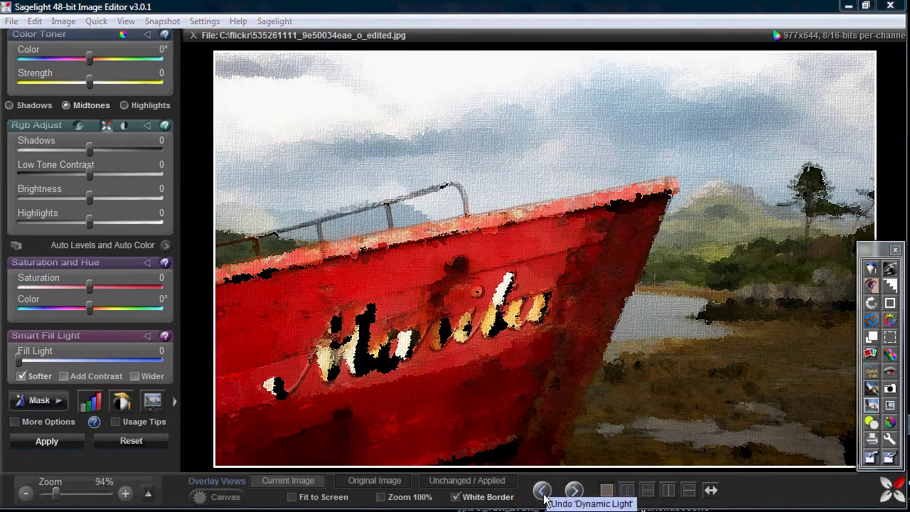
Step: Brighten the highs of the marsh and water beside the boat with a Dodge and Burn brush of size 42 and pressure 4
left_click(887, 270)
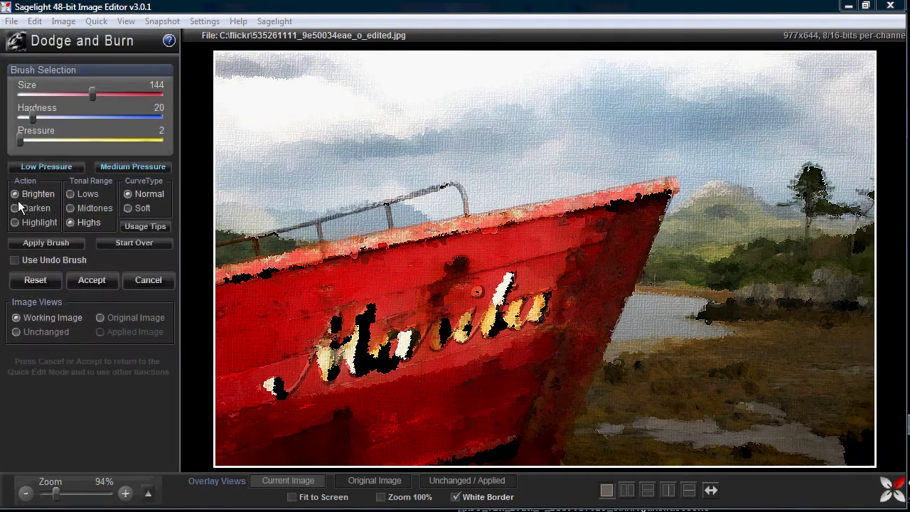
left_click(94, 141)
left_click_drag(87, 89, 48, 98)
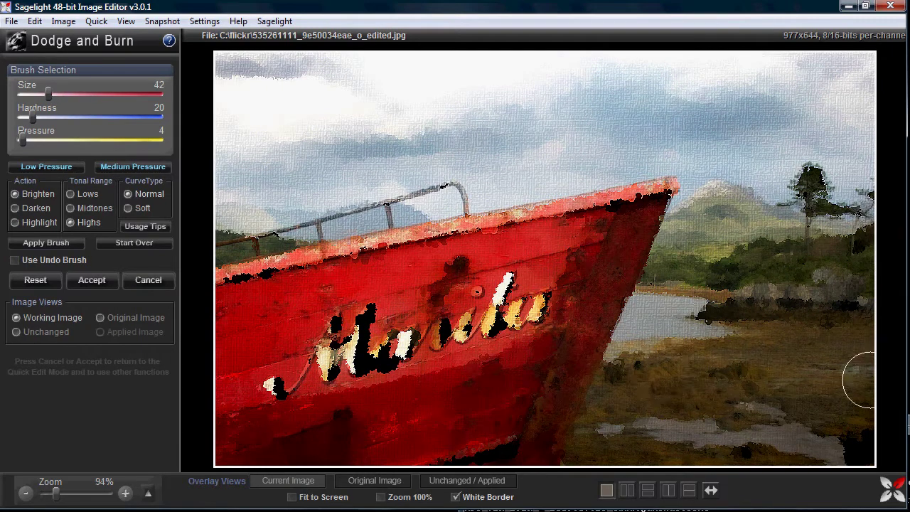
left_click_drag(680, 431, 817, 441)
mouse_move(709, 320)
left_mouse_down()
mouse_move(833, 215)
mouse_move(817, 345)
left_mouse_up()
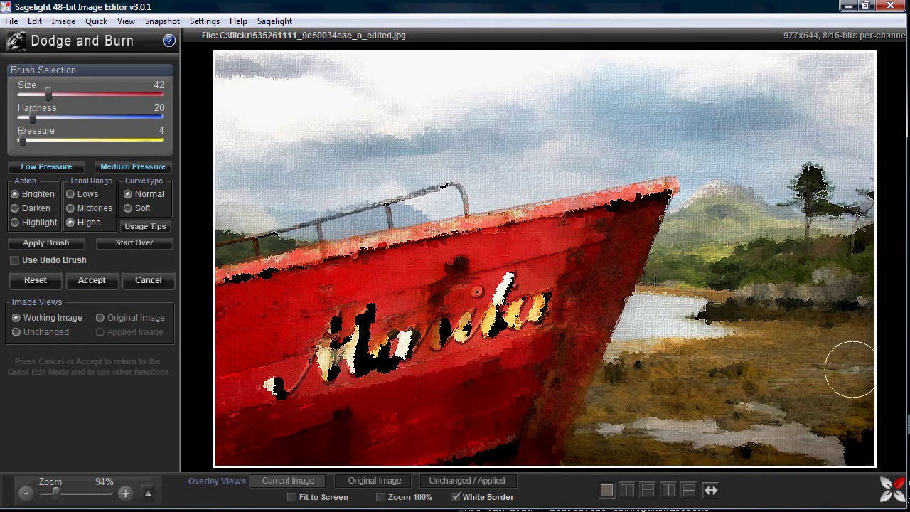
Step: Darken the highs of the blue-grey clouds with the Dodge and Burn brush and accept the result
left_click(71, 193)
left_click(15, 208)
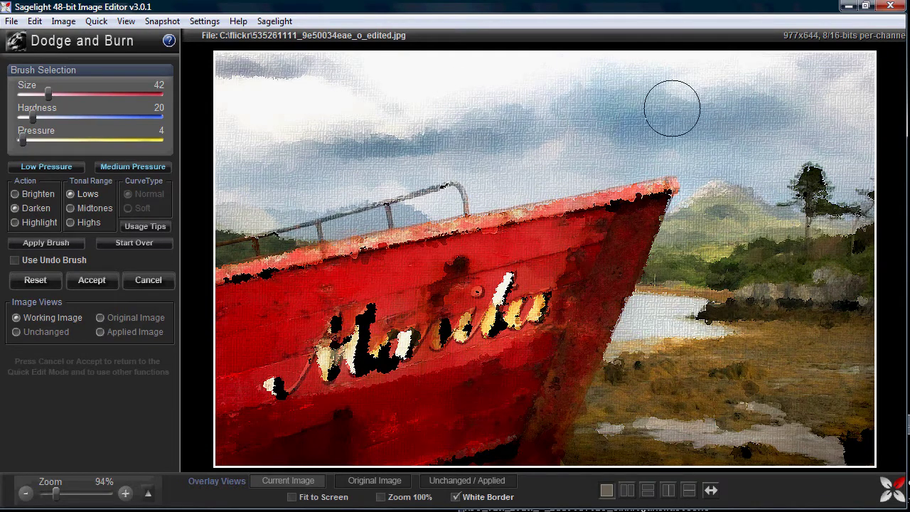
left_click(71, 222)
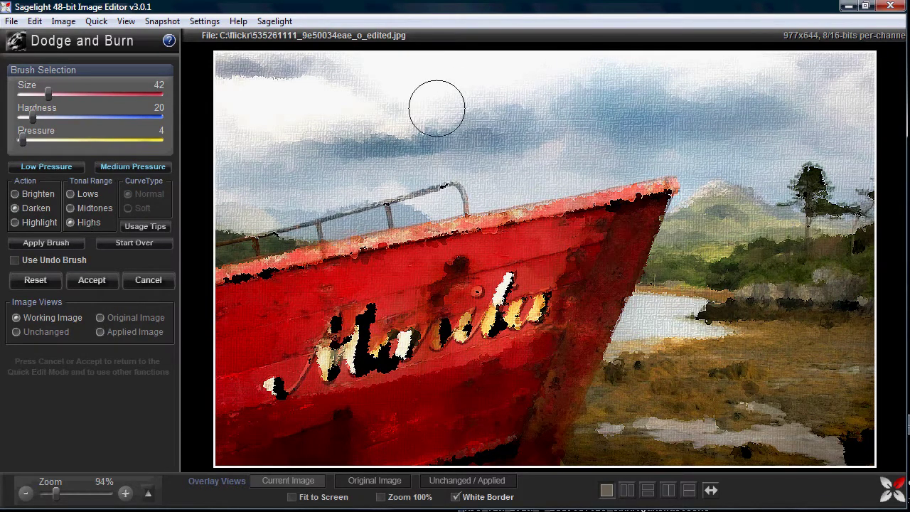
left_click_drag(437, 108, 569, 117)
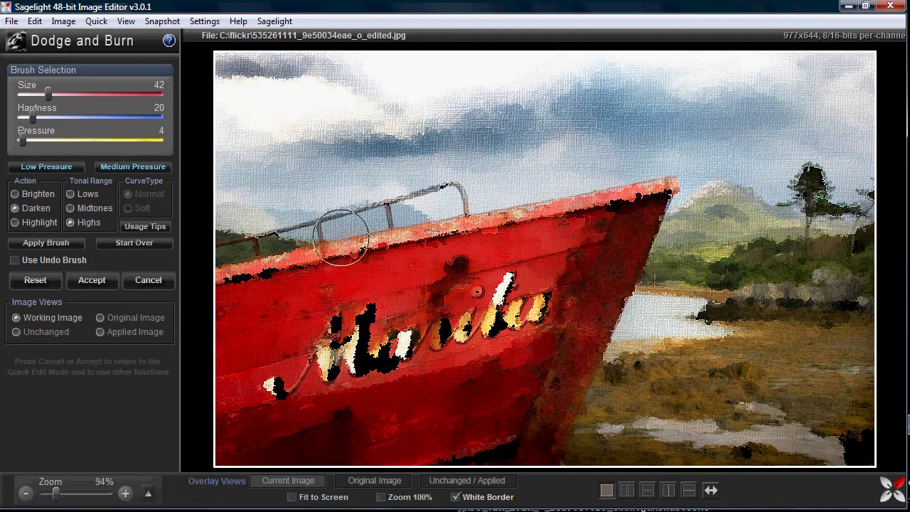
left_click(91, 280)
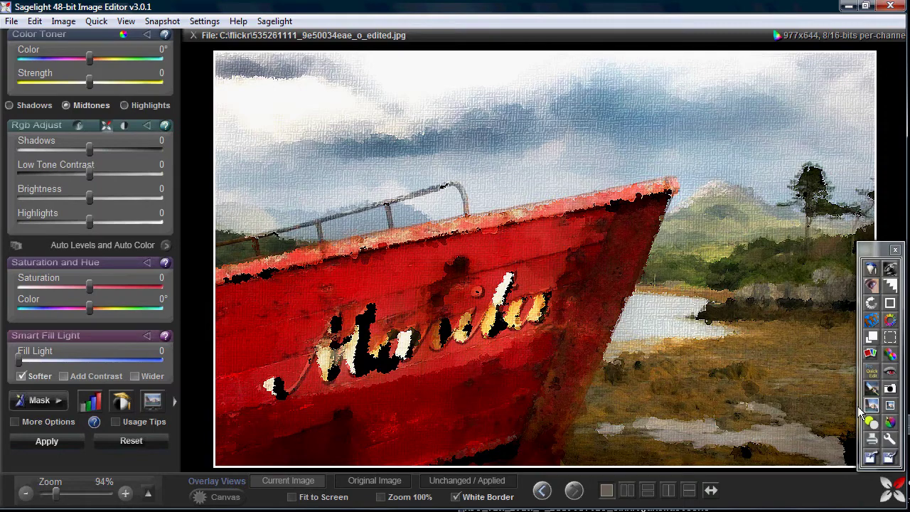
Step: View the finished boat painting full screen twice, returning to the editor each time
left_click(871, 406)
left_click(440, 359)
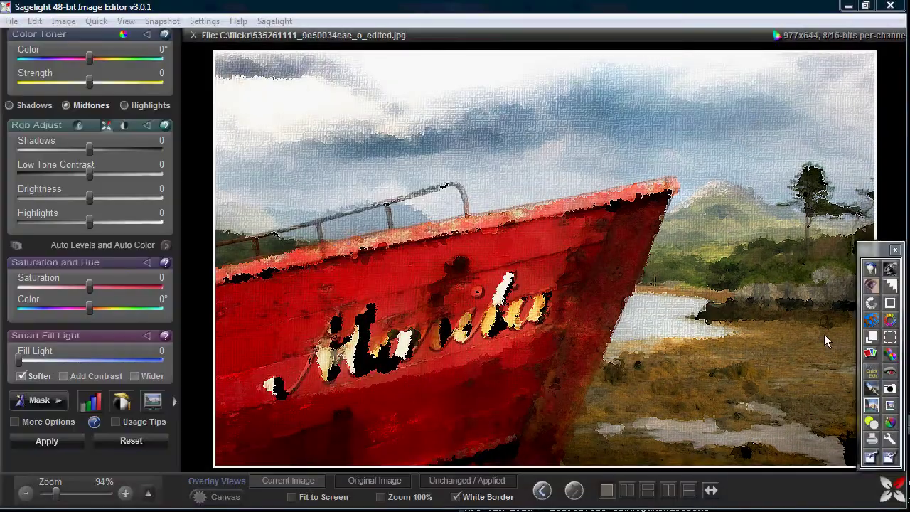
left_click(874, 406)
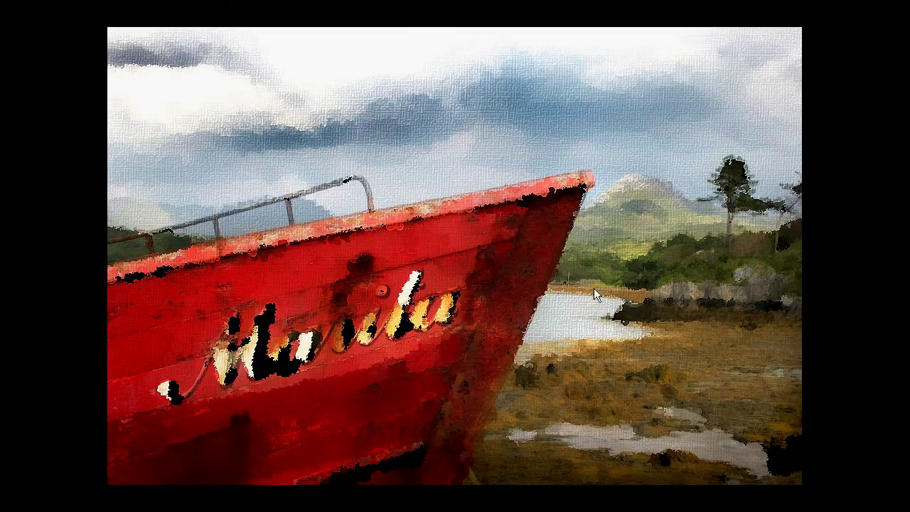
left_click(420, 291)
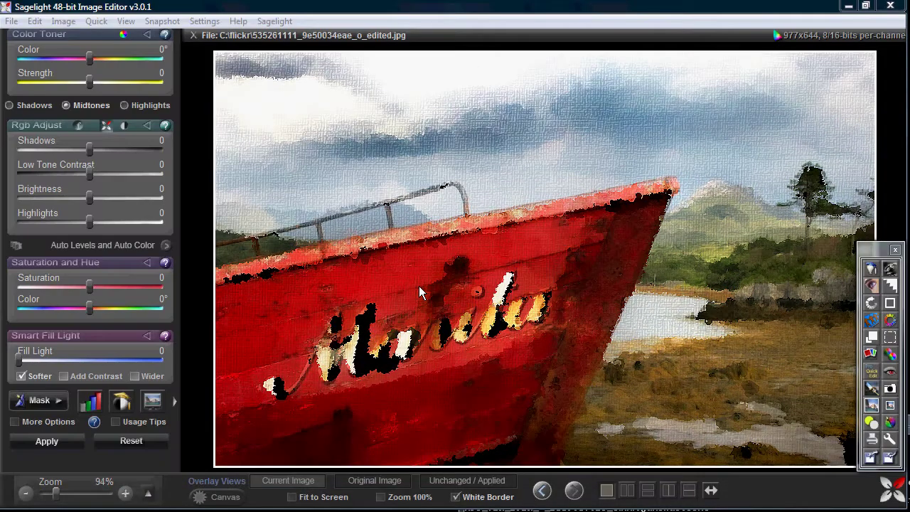